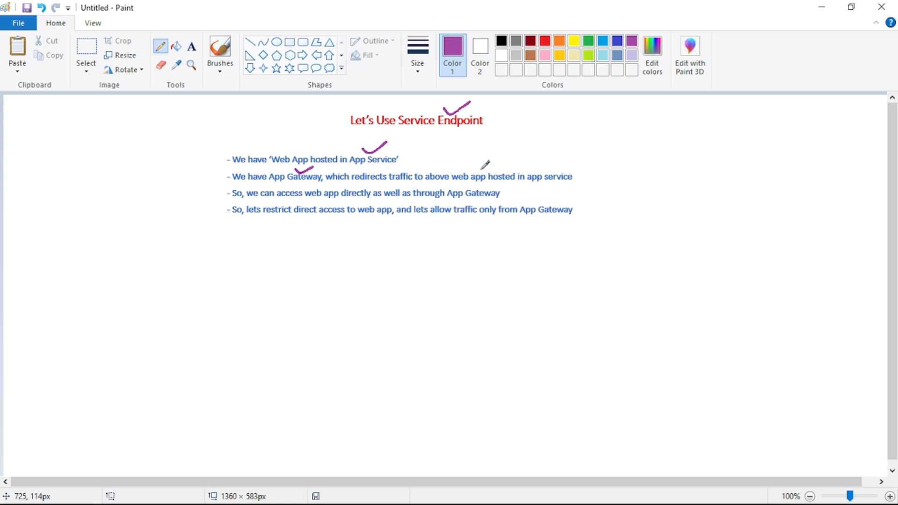
Step: Mark the key terms in the notes with purple ticks and underline web app, App Gateway and the title's Endpoint
drag(539, 171, 566, 160)
drag(345, 192, 372, 176)
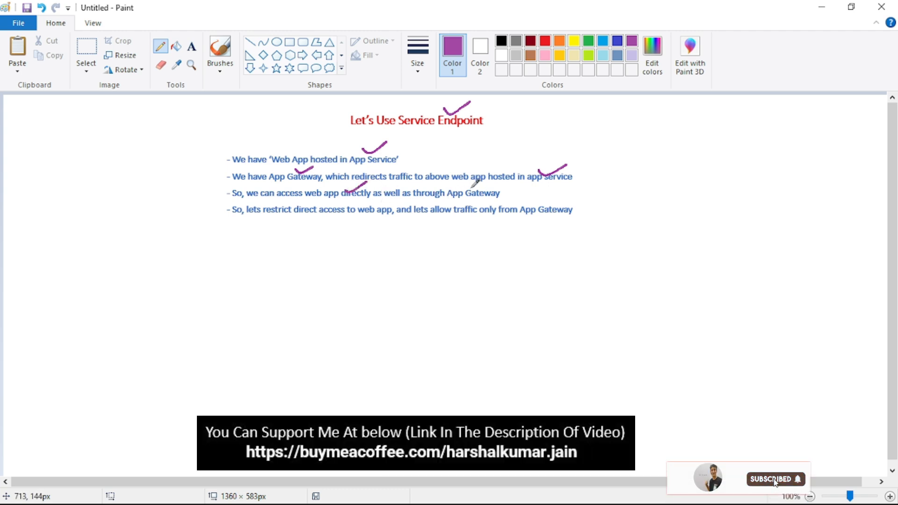
drag(469, 186, 491, 180)
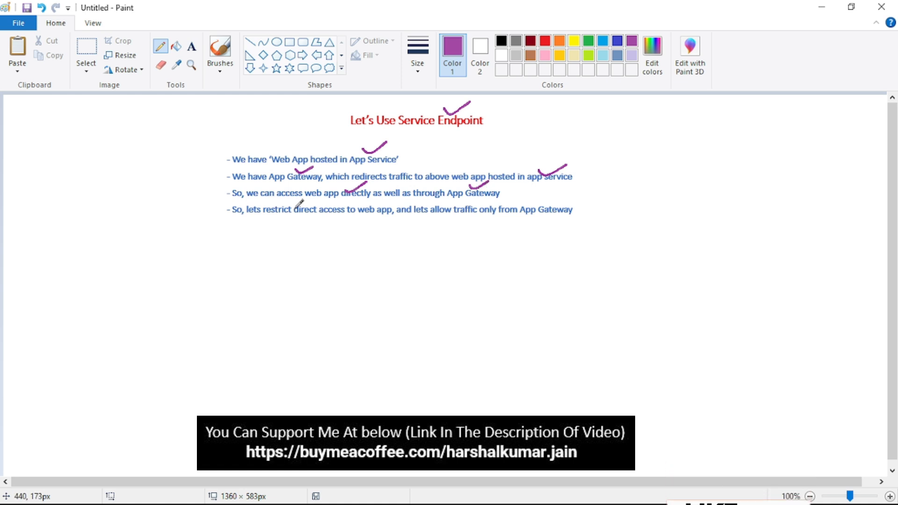
drag(360, 223, 379, 222)
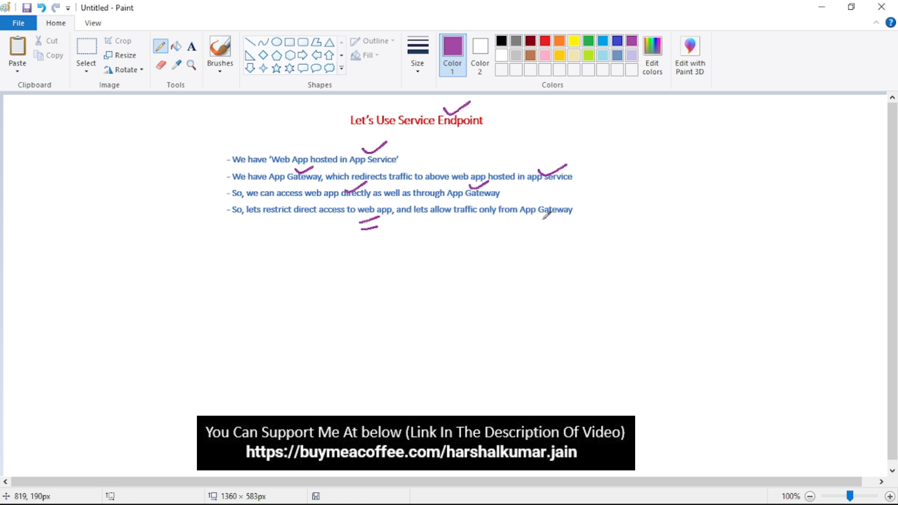
drag(539, 222, 570, 216)
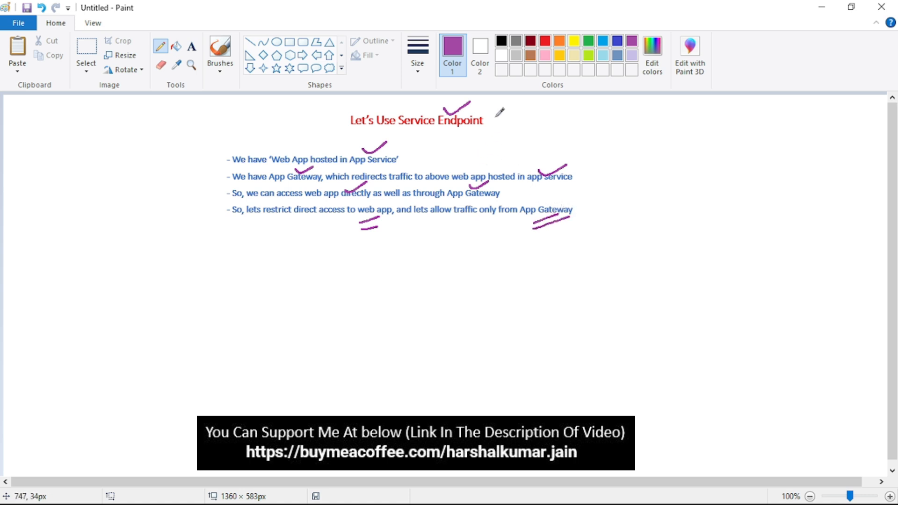
drag(440, 137, 471, 126)
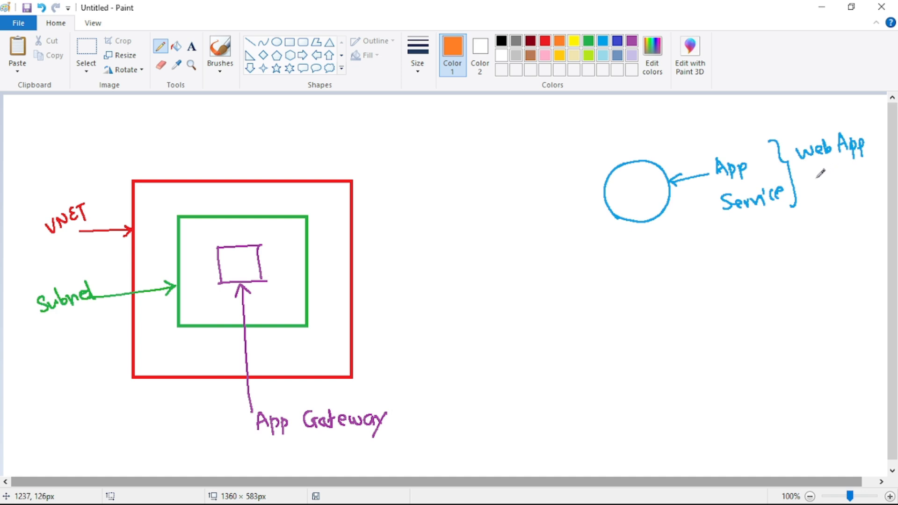
Step: Sketch an orange cloud labelled "public internet" and draw an arrow from it up to the App Service circle
mouse_move(701, 437)
mouse_down()
mouse_move(707, 448)
mouse_move(776, 419)
mouse_move(735, 414)
mouse_move(698, 435)
mouse_up()
mouse_move(773, 442)
mouse_down()
mouse_move(855, 441)
mouse_move(858, 450)
mouse_up()
drag(861, 432, 860, 453)
drag(854, 443, 866, 440)
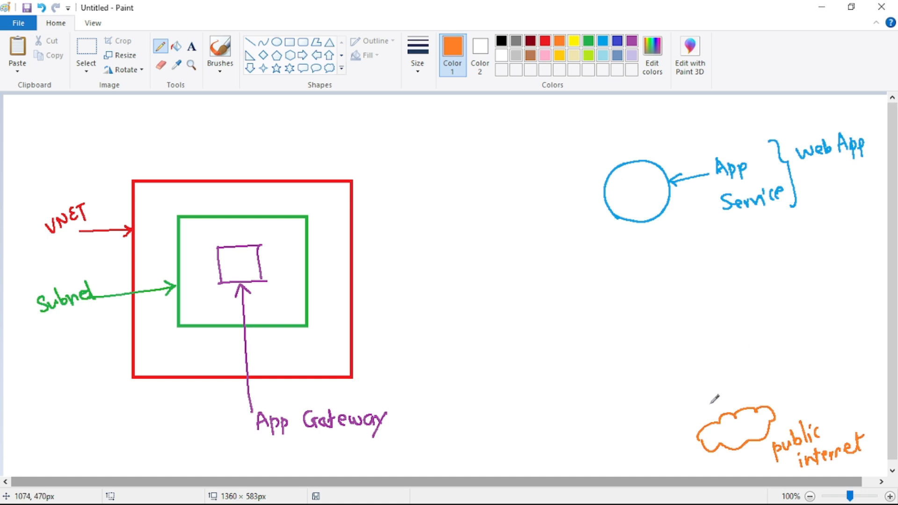
mouse_move(706, 418)
mouse_down()
mouse_move(705, 310)
mouse_move(686, 201)
mouse_move(693, 209)
mouse_up()
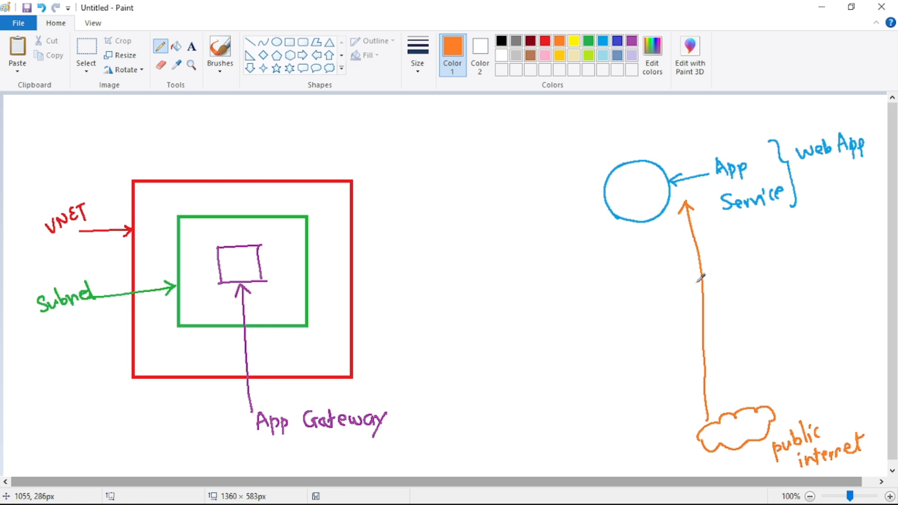
Step: Cross the public internet arrow with two short strokes and label the block with a circled 1 and "Access Restriction"
drag(691, 285, 712, 278)
drag(689, 290, 724, 274)
mouse_move(720, 277)
mouse_down()
mouse_move(723, 287)
mouse_move(755, 285)
mouse_up()
mouse_move(743, 279)
mouse_down()
mouse_move(873, 236)
mouse_move(874, 244)
mouse_up()
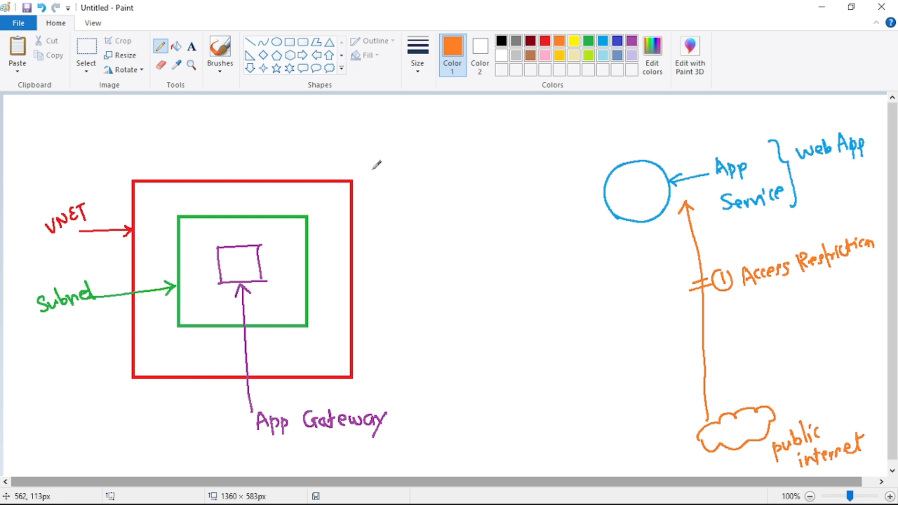
Step: Write a circled 2 beside the VNET square and sketch an orange box over the subnet's corner with an arrow pointing to it
mouse_move(373, 164)
mouse_down()
mouse_move(385, 178)
mouse_move(379, 161)
mouse_up()
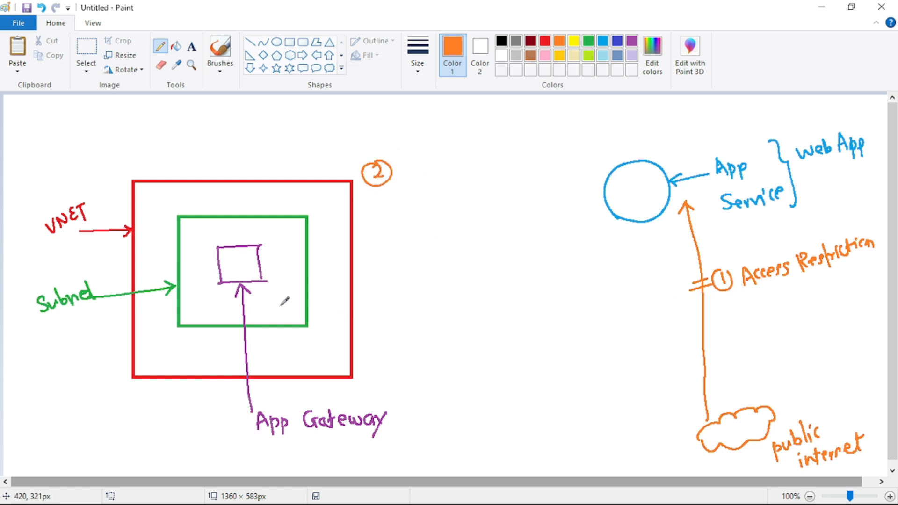
drag(277, 304, 293, 341)
mouse_move(277, 304)
mouse_down()
mouse_move(293, 298)
mouse_move(341, 331)
mouse_up()
drag(287, 342, 342, 319)
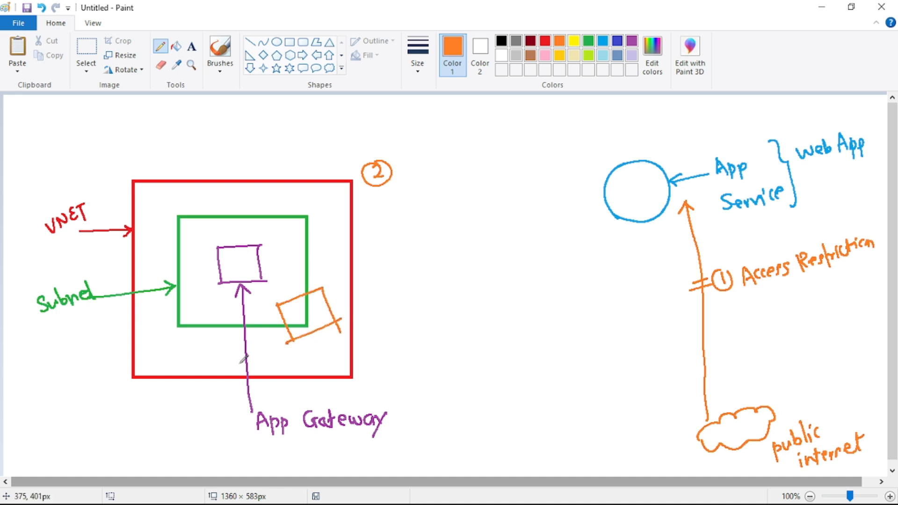
drag(151, 410, 292, 333)
drag(293, 334, 286, 342)
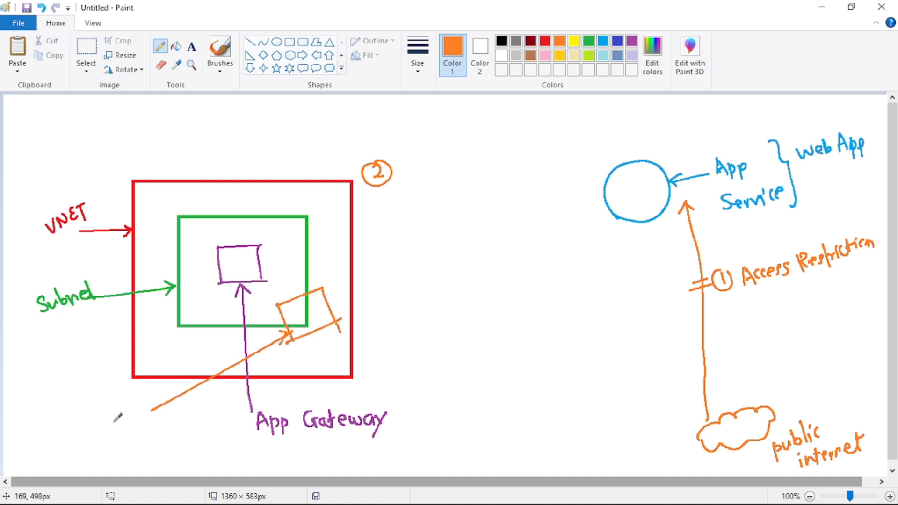
Step: Label the orange box's arrow "Service Endpoint" and write a circled 2 beside the label
mouse_move(93, 424)
mouse_down()
mouse_move(86, 439)
mouse_move(106, 434)
mouse_up()
drag(107, 429, 125, 415)
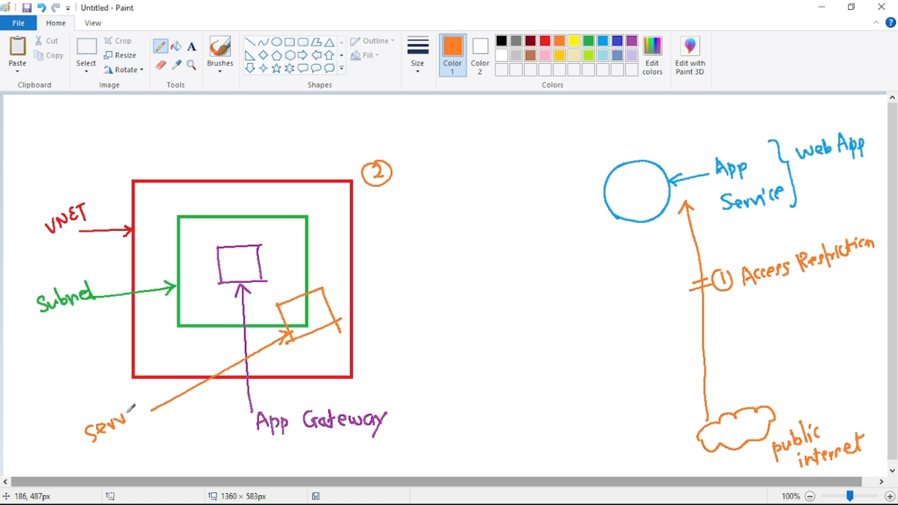
drag(157, 425, 165, 429)
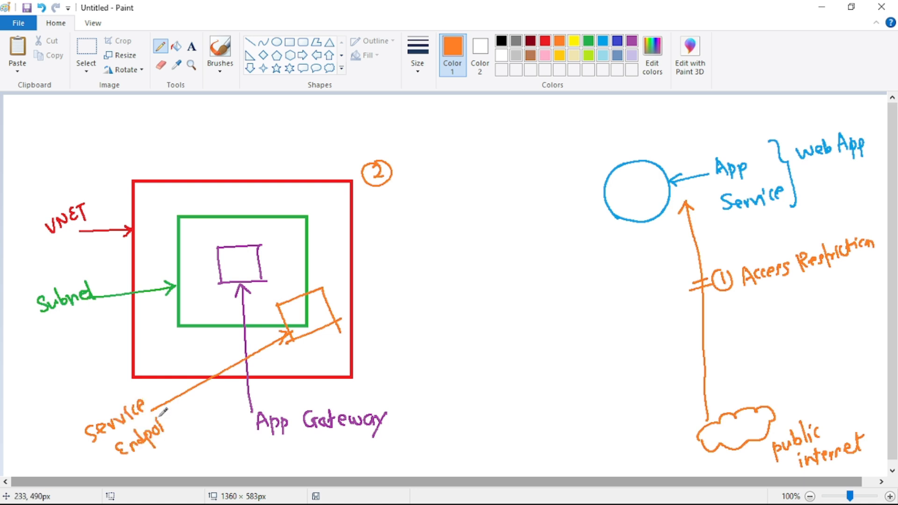
drag(166, 421, 177, 426)
drag(171, 420, 178, 416)
drag(71, 412, 72, 416)
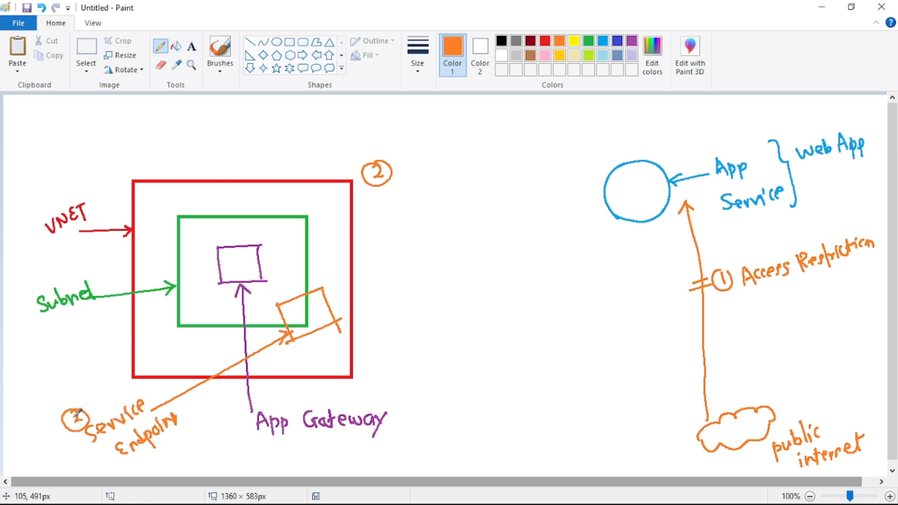
Step: Write a circled 3 and draw an arrow from the service endpoint box toward the App Service circle, with a handwritten note beneath it
mouse_move(436, 216)
mouse_down()
mouse_move(424, 226)
mouse_move(436, 215)
mouse_up()
drag(430, 221, 431, 234)
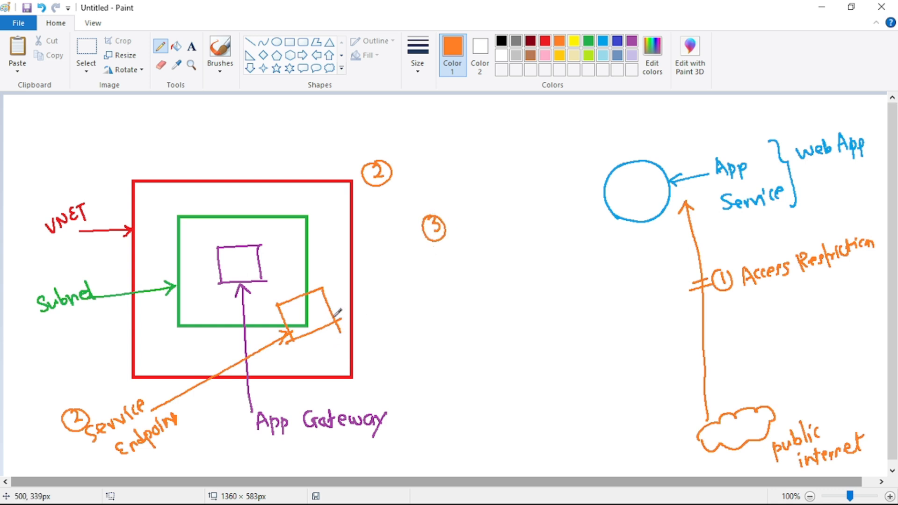
drag(374, 292, 598, 212)
mouse_move(583, 209)
mouse_down()
mouse_move(597, 211)
mouse_move(585, 224)
mouse_up()
mouse_move(438, 275)
mouse_down()
mouse_move(441, 290)
mouse_move(454, 271)
mouse_move(472, 277)
mouse_move(561, 245)
mouse_up()
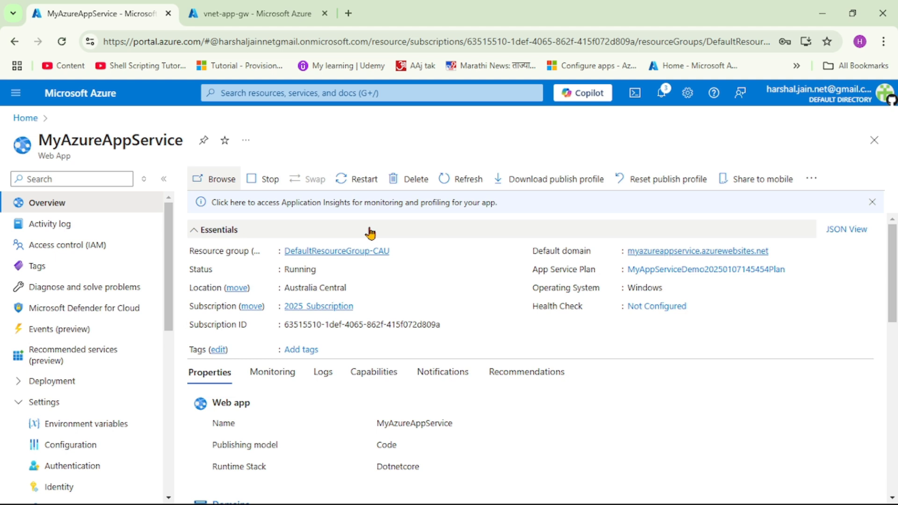
Step: Switch to the Azure portal in the browser, browse the MyAzureAppService site and highlight the page's main heading
double_click(114, 137)
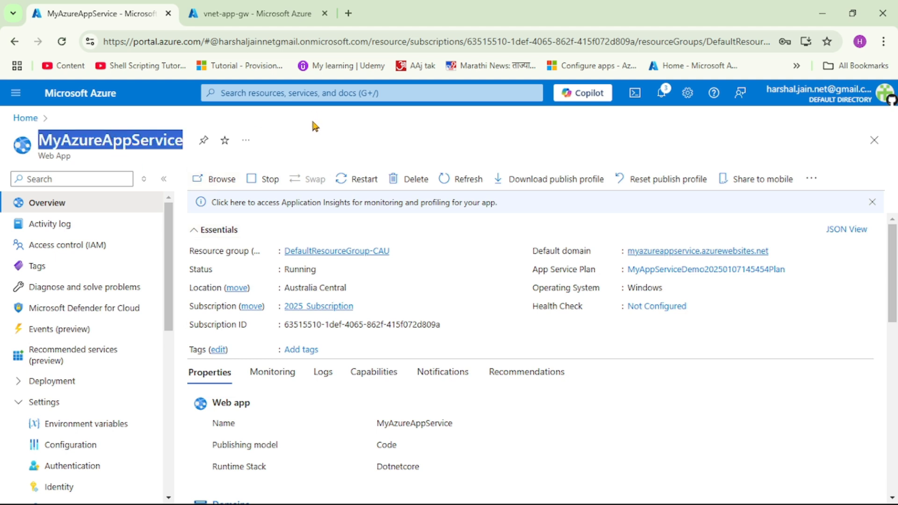
click(228, 180)
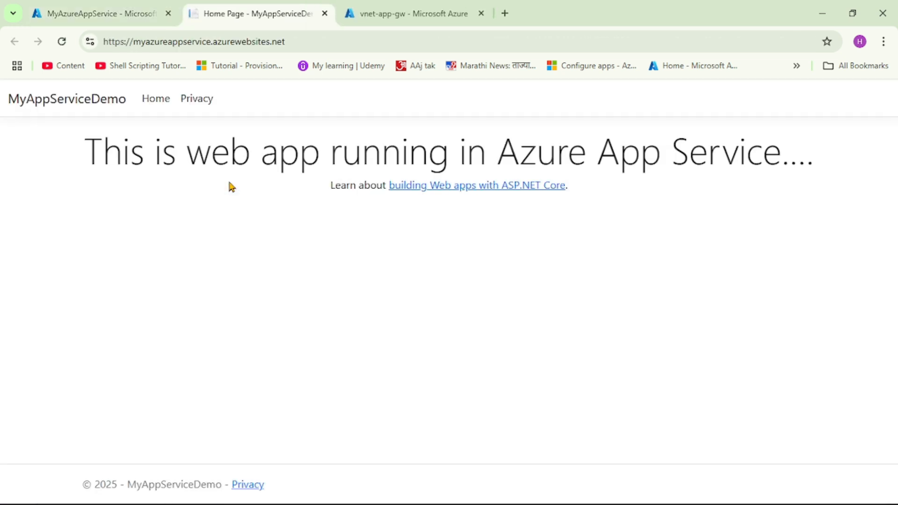
drag(88, 155, 825, 154)
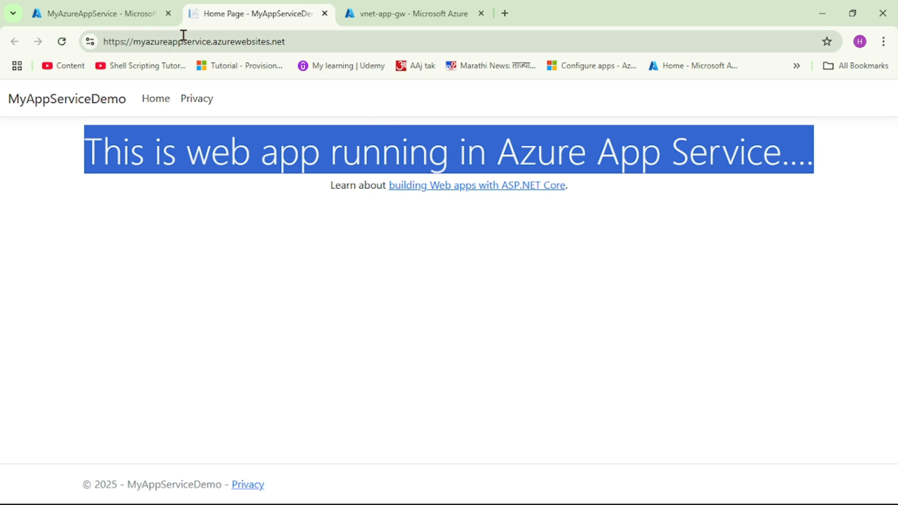
click(414, 14)
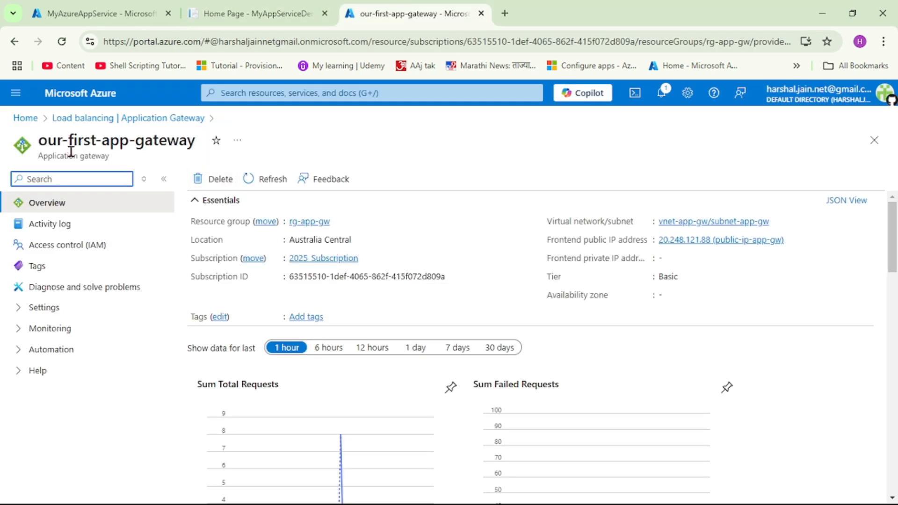
drag(40, 141, 195, 140)
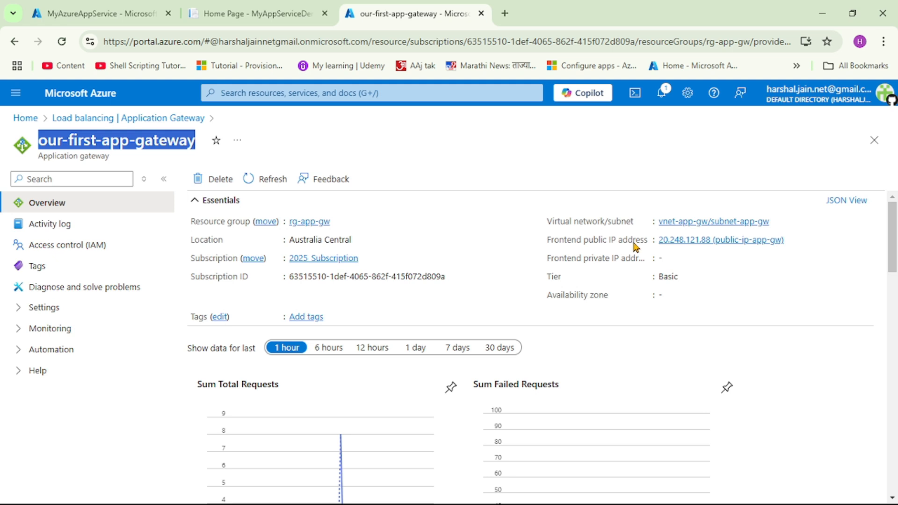
click(505, 14)
text(http://20.248.121.88)
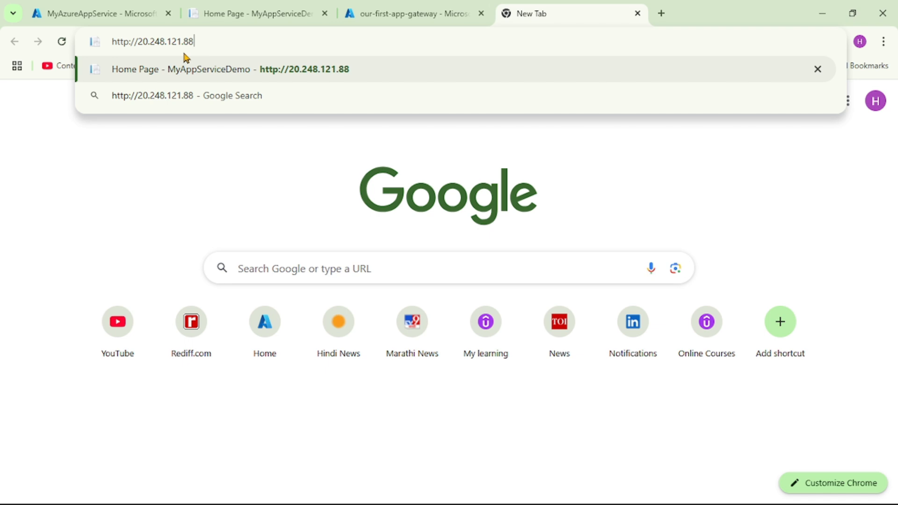
key(Return)
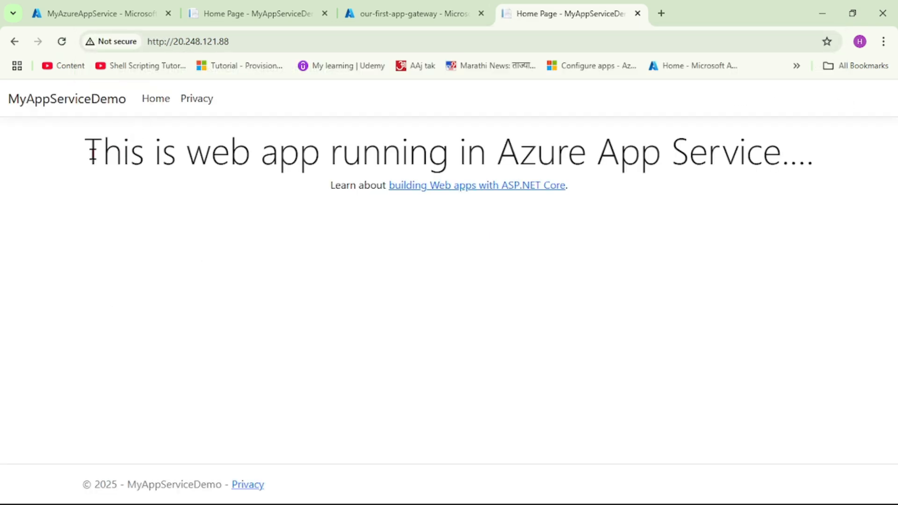
drag(89, 154, 788, 156)
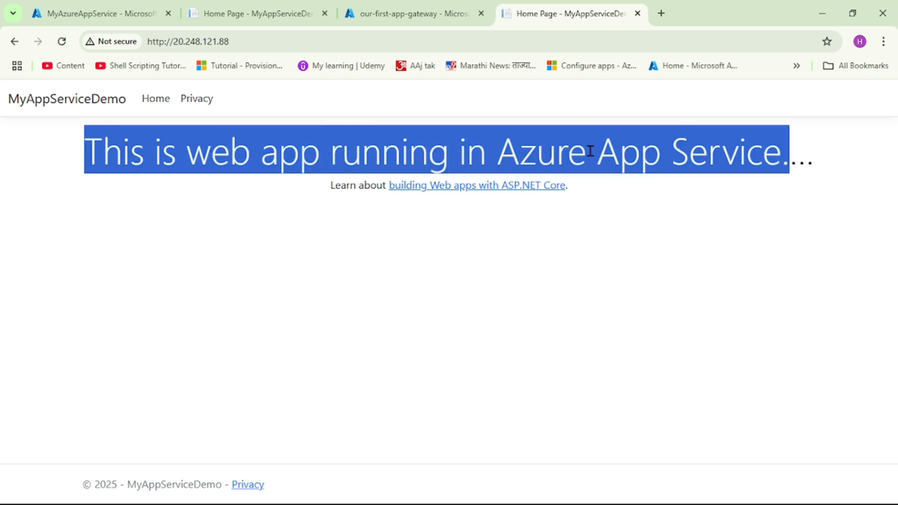
Step: Return to MyAzureAppService, search its settings for "net" and open the Networking page
click(90, 14)
click(326, 131)
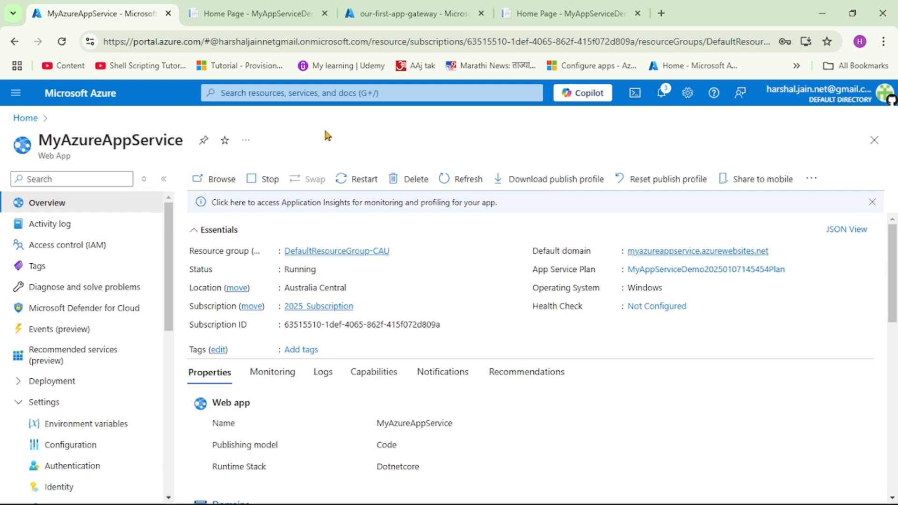
double_click(121, 140)
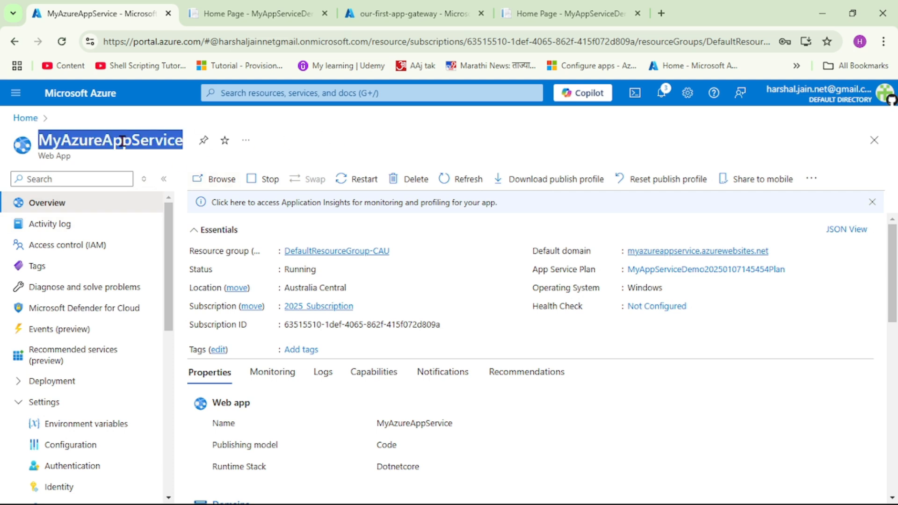
click(65, 177)
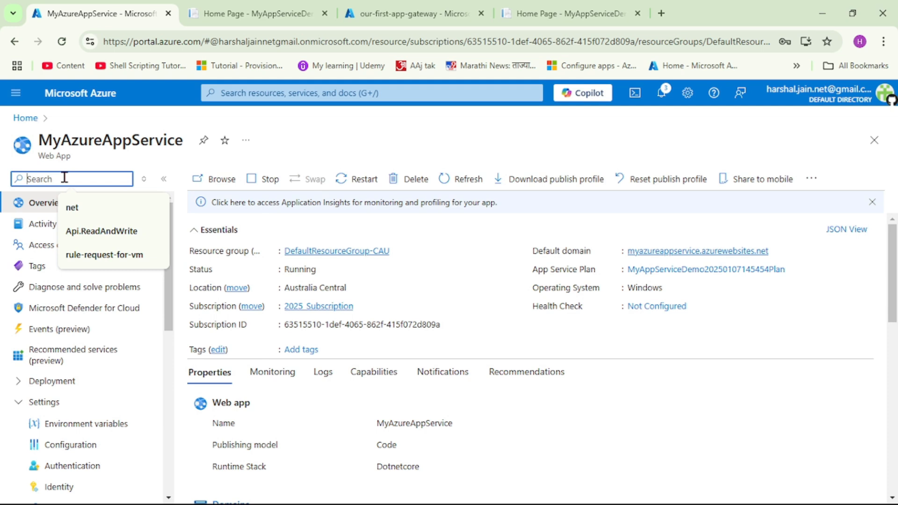
text(net)
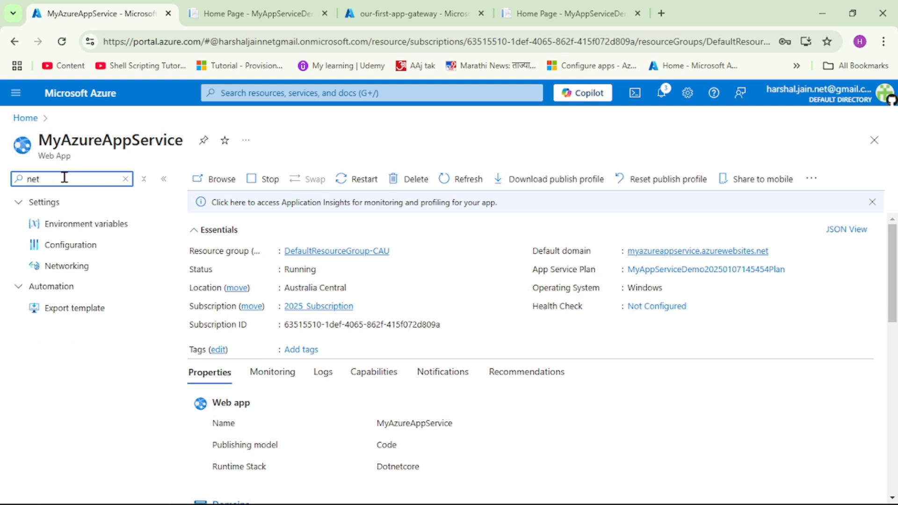
click(81, 269)
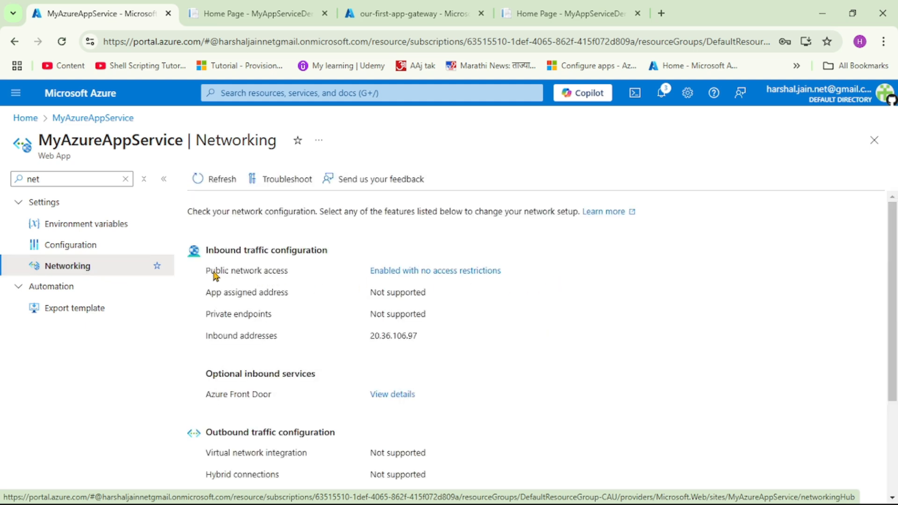
Step: Open the public network access settings and set access to "Enabled from select virtual networks and IP addresses"
drag(207, 270, 283, 271)
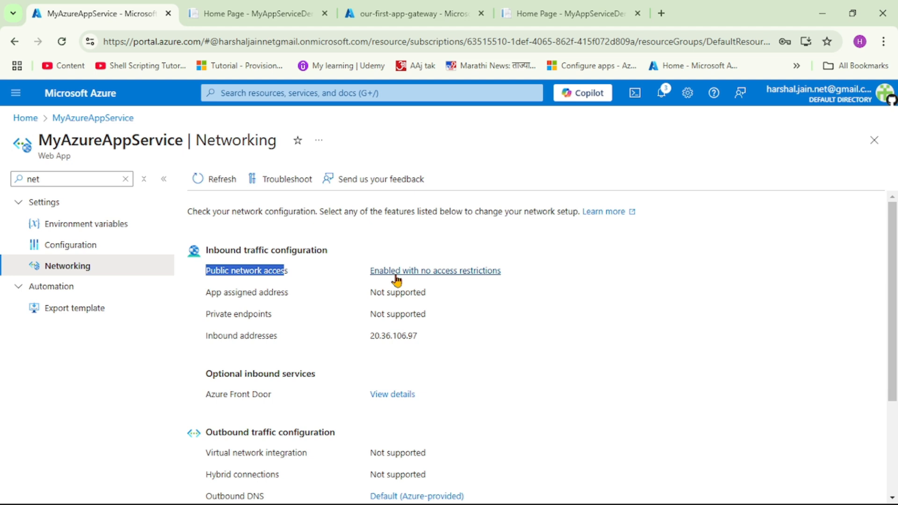
click(411, 272)
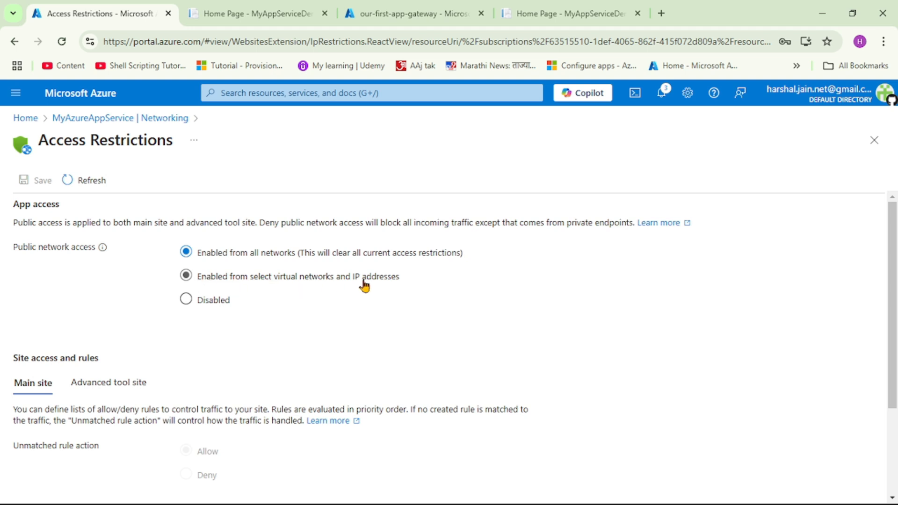
click(186, 276)
Step: Start an allow rule for the main site named restrict-app-service-access, with priority 300 and description restrict-app-service-access
scroll(452, 302, down, 1)
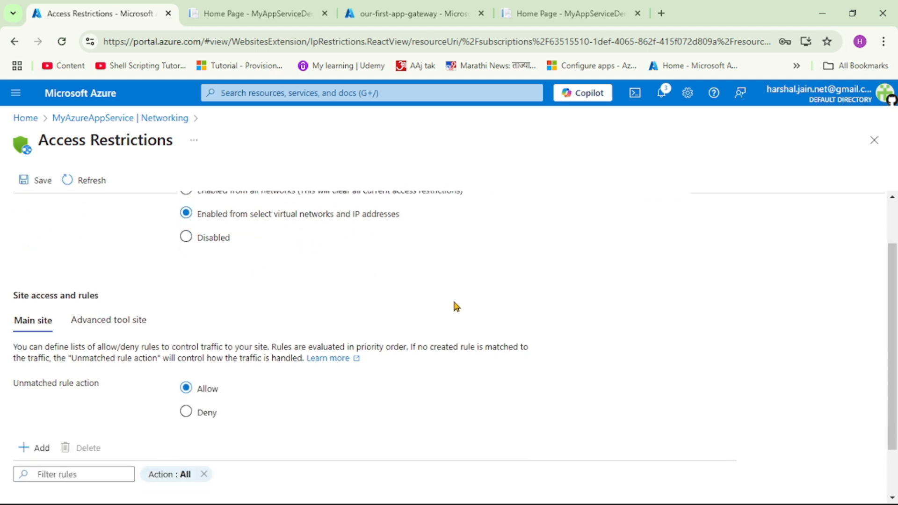
scroll(119, 315, down, 1)
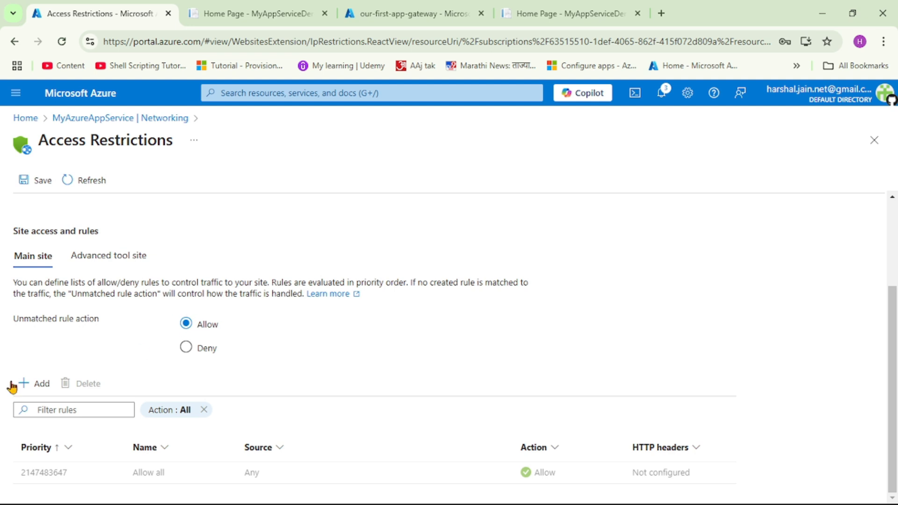
click(41, 387)
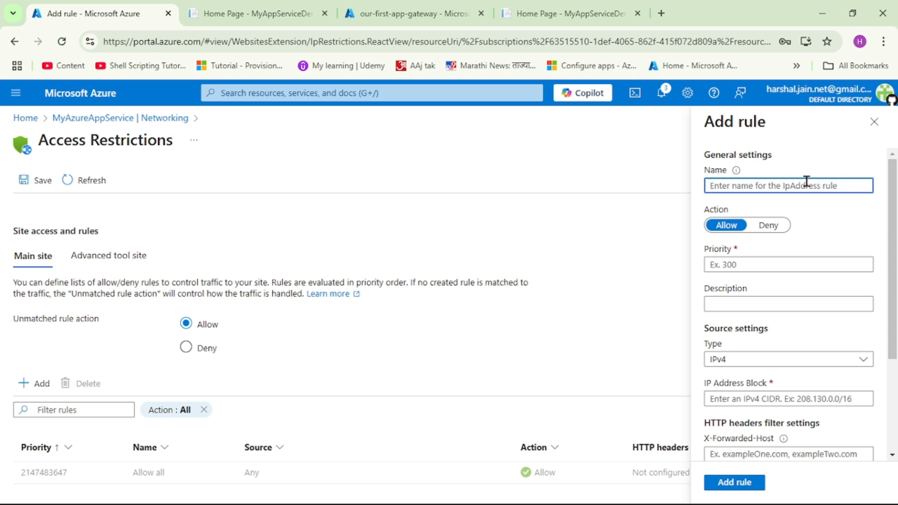
text(restrict-app-service-access)
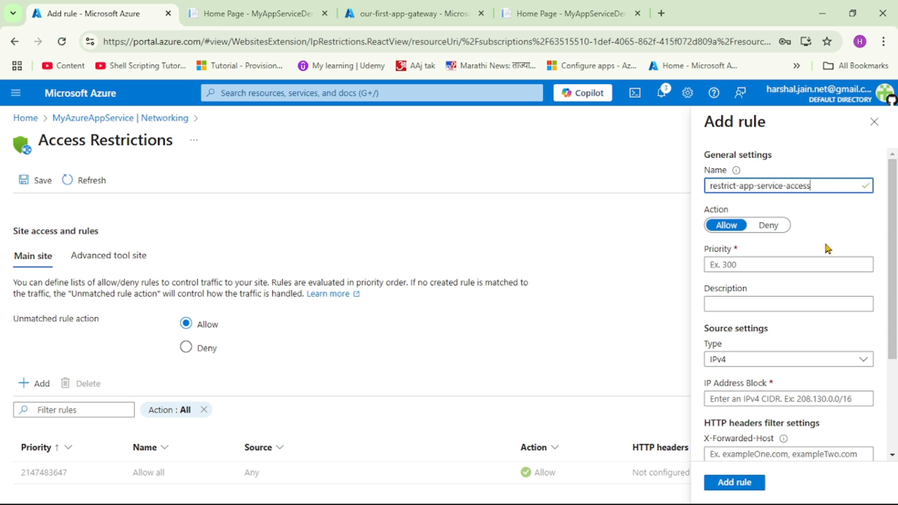
click(753, 264)
text(30)
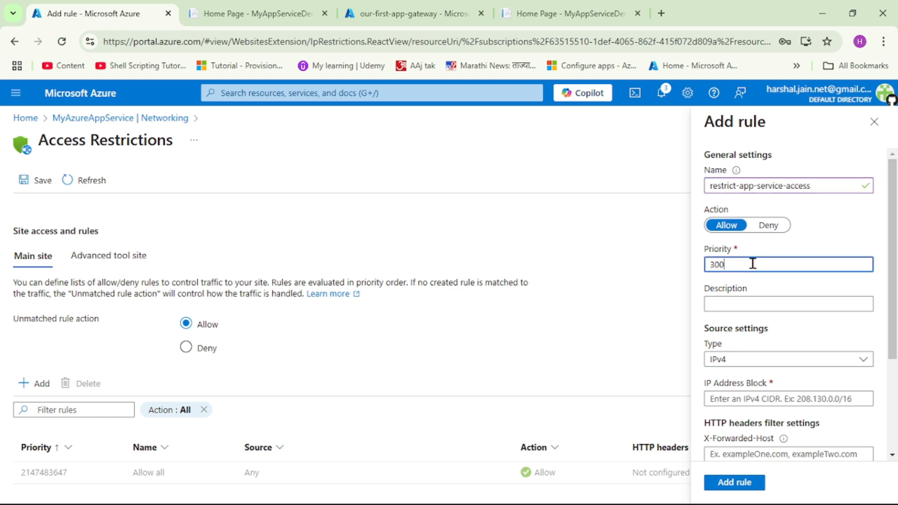
text(0)
click(776, 303)
text(restrict-app-service-access)
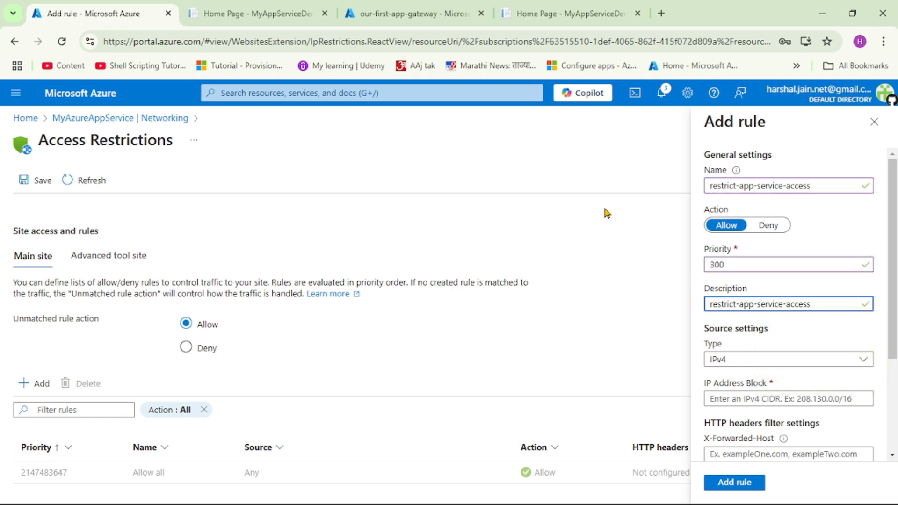
Step: Set the rule's source type to Virtual Network and choose the vnet-app-gw network
scroll(790, 286, down, 3)
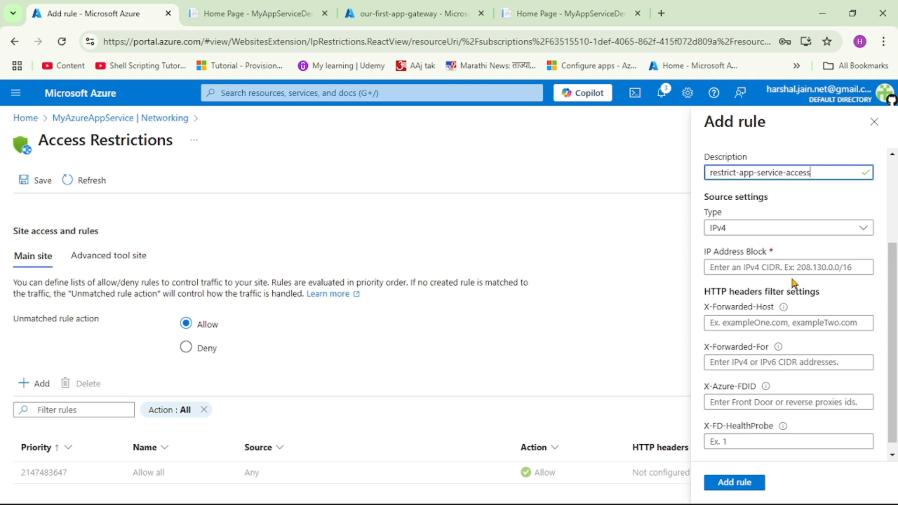
click(864, 232)
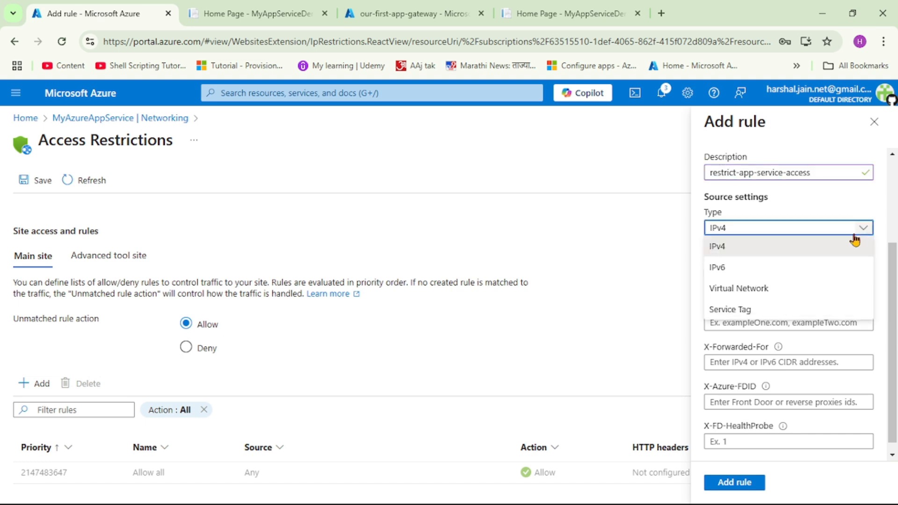
click(747, 294)
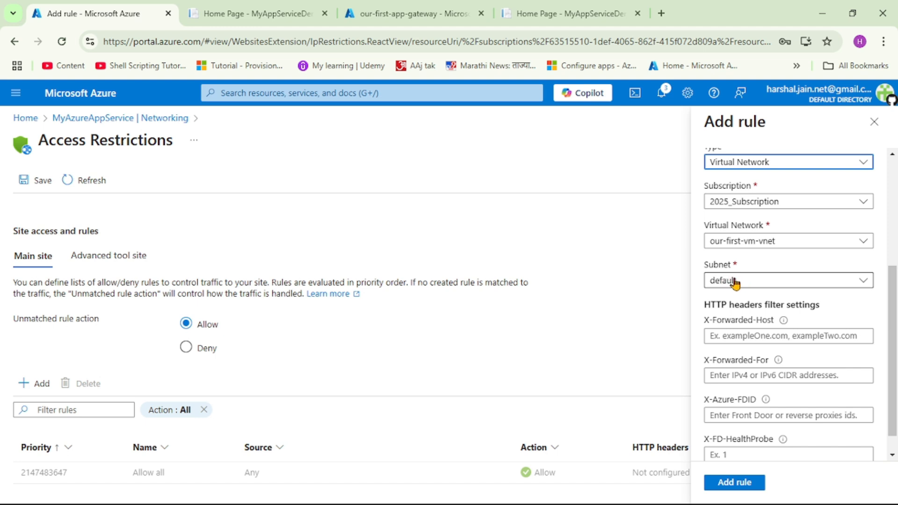
click(862, 241)
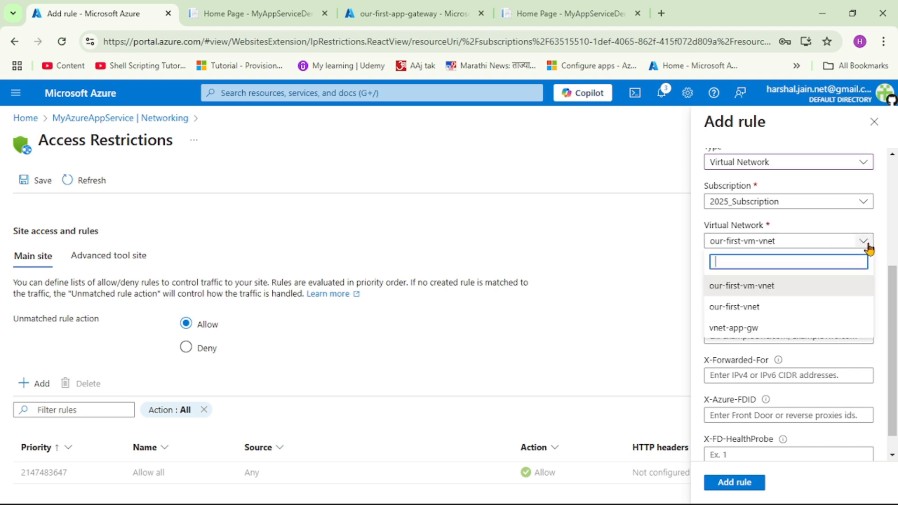
click(742, 329)
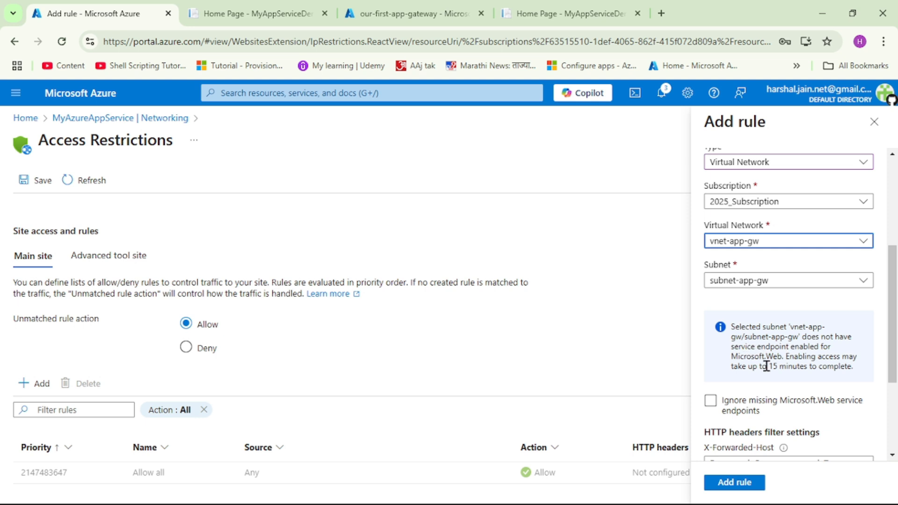
Step: Highlight the notice about the service endpoint of the selected subnet in the rule form
drag(763, 327, 806, 328)
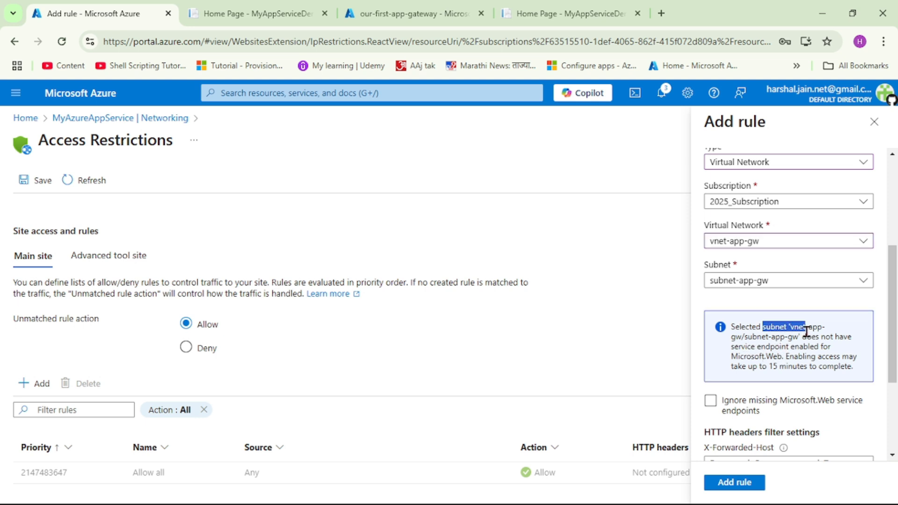
drag(806, 331, 799, 335)
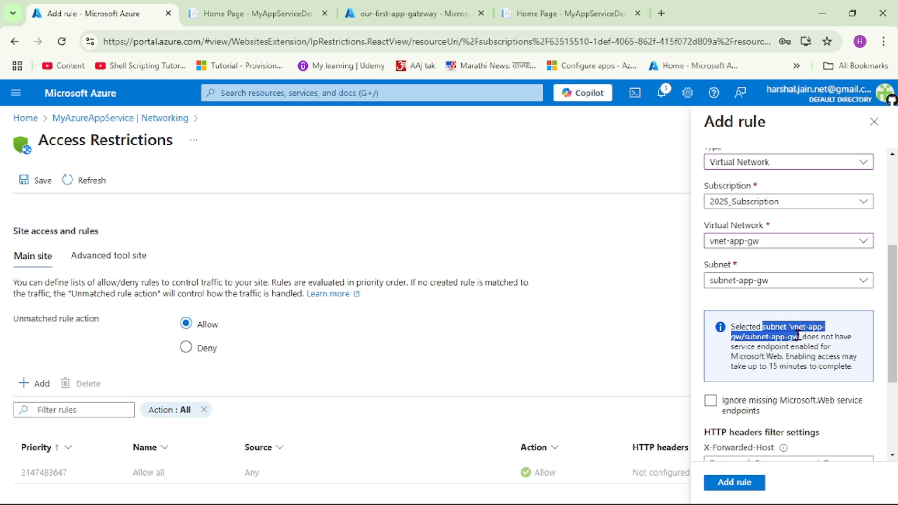
click(801, 337)
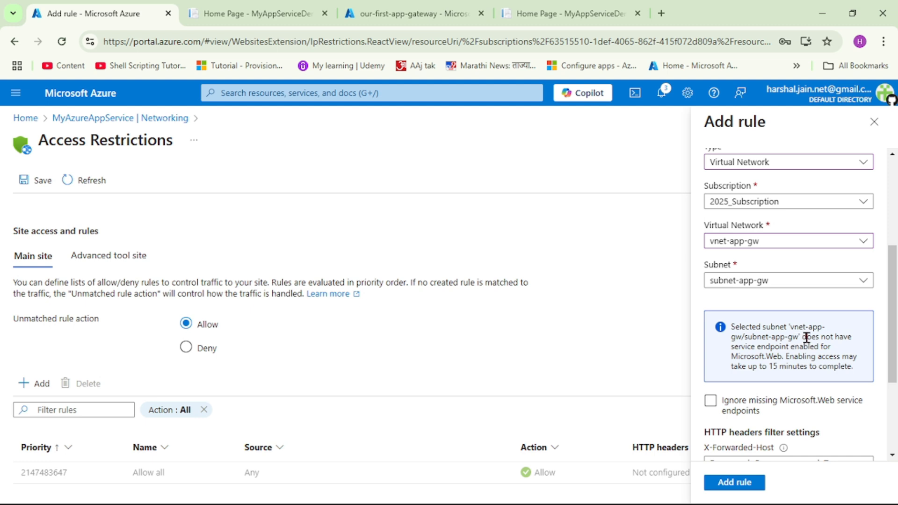
drag(804, 337, 827, 366)
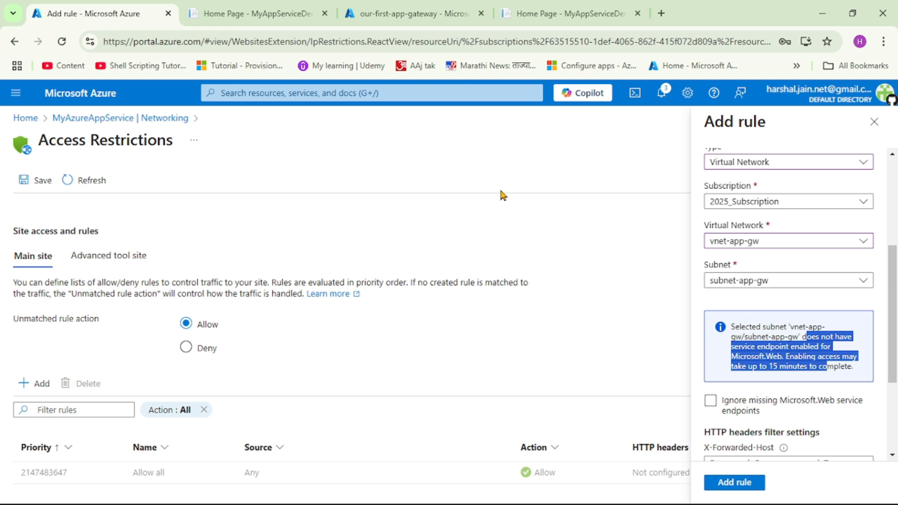
Step: Duplicate the our-first-app-gateway browser tab, open the vnet-app-gw virtual network from the virtual networks list and highlight its name
click(414, 14)
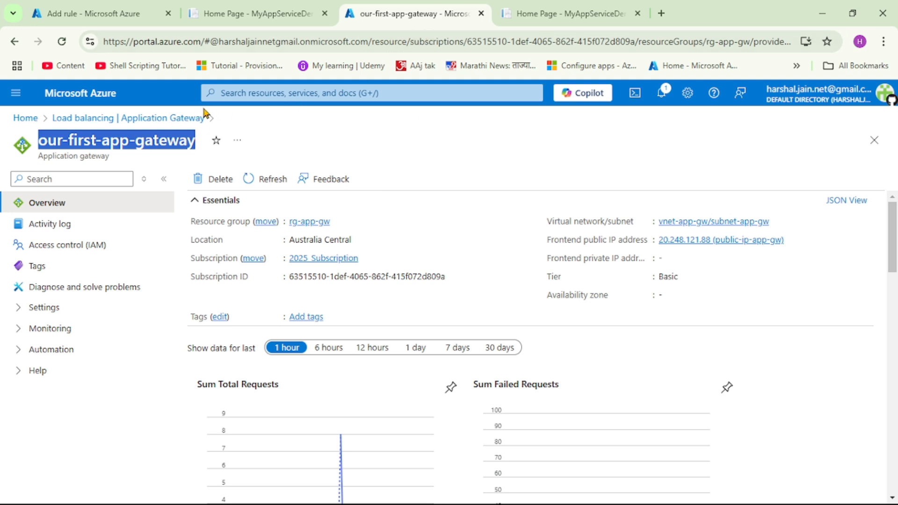
right_click(385, 16)
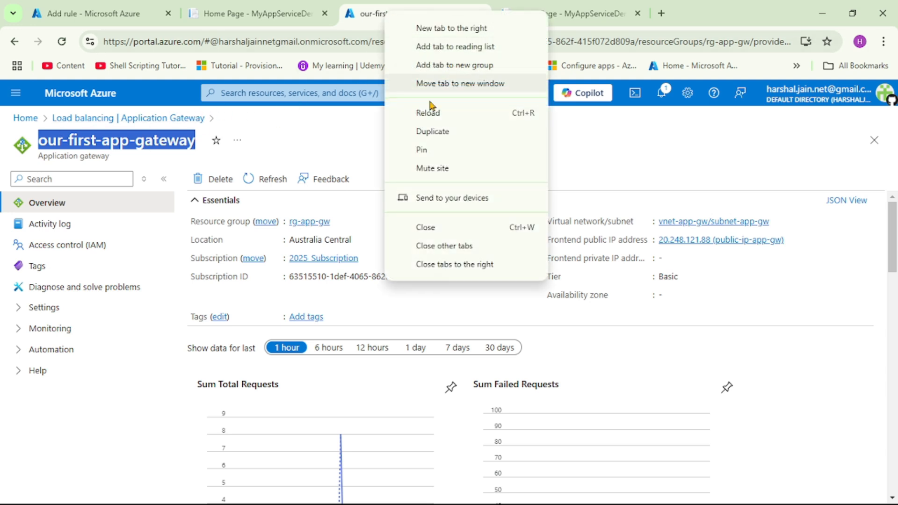
click(429, 132)
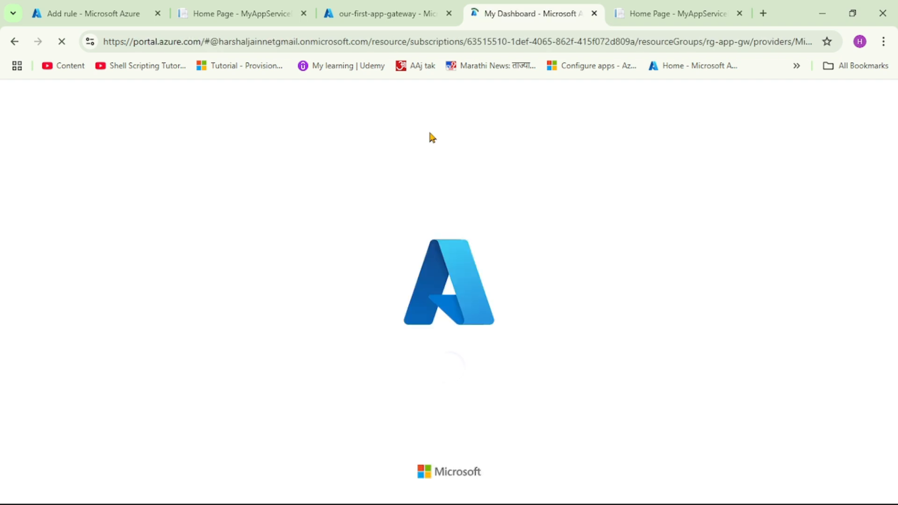
click(27, 120)
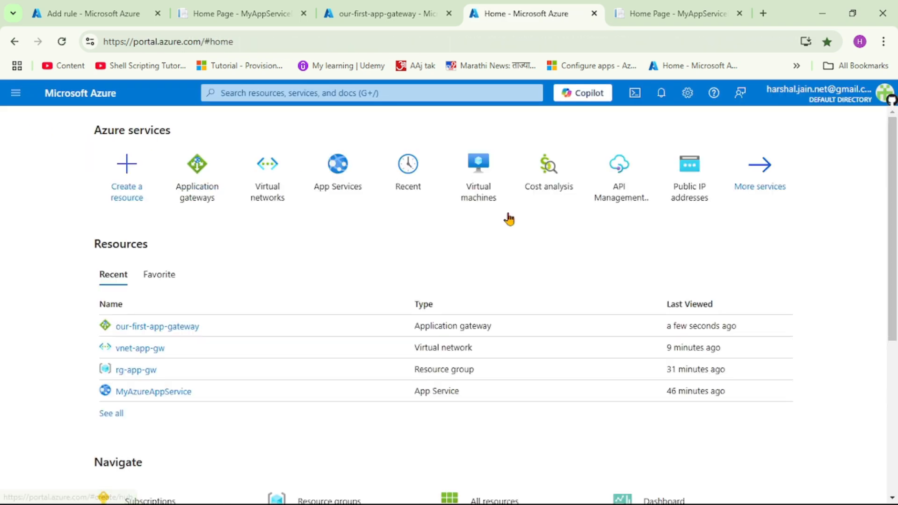
click(266, 194)
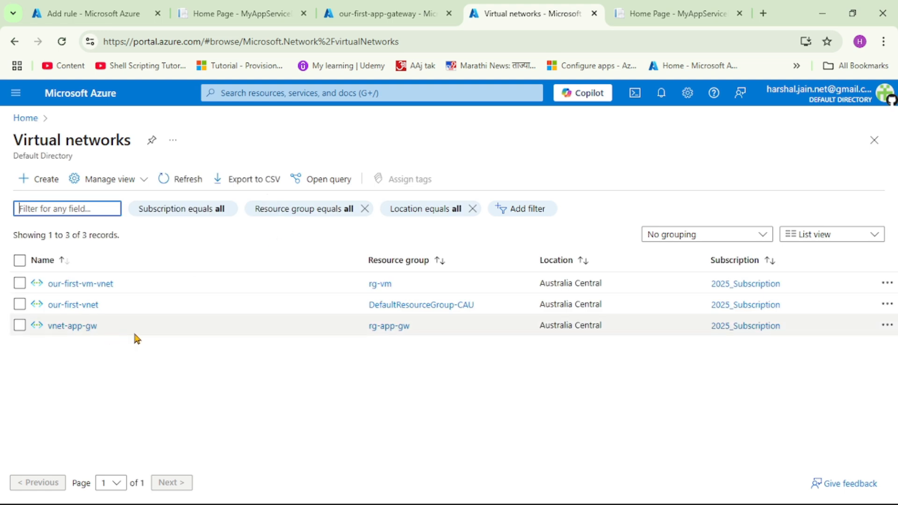
click(83, 328)
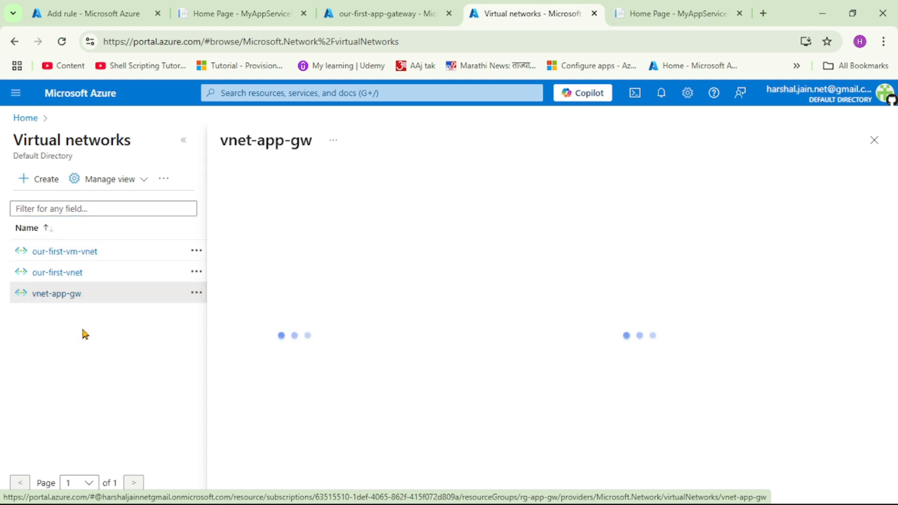
click(186, 143)
drag(62, 142, 154, 147)
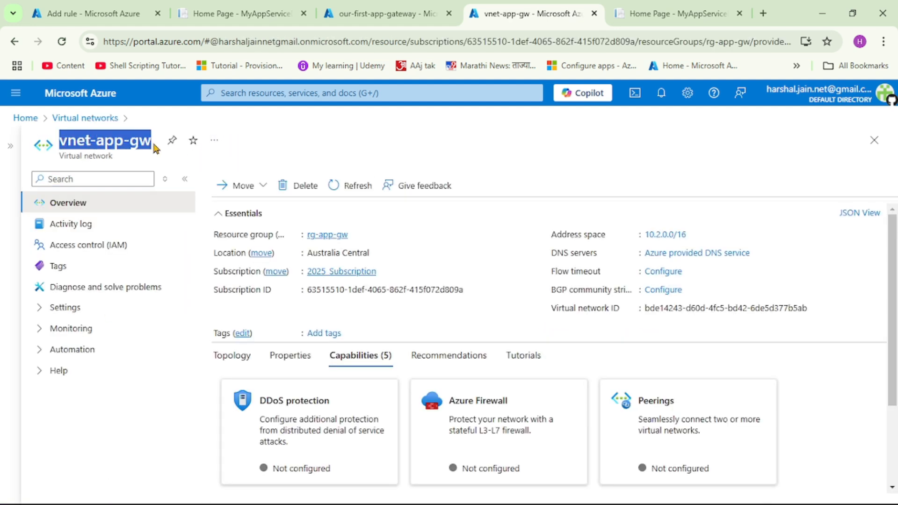
Step: Search the vnet-app-gw settings for "service" and open the Service endpoints page
click(88, 179)
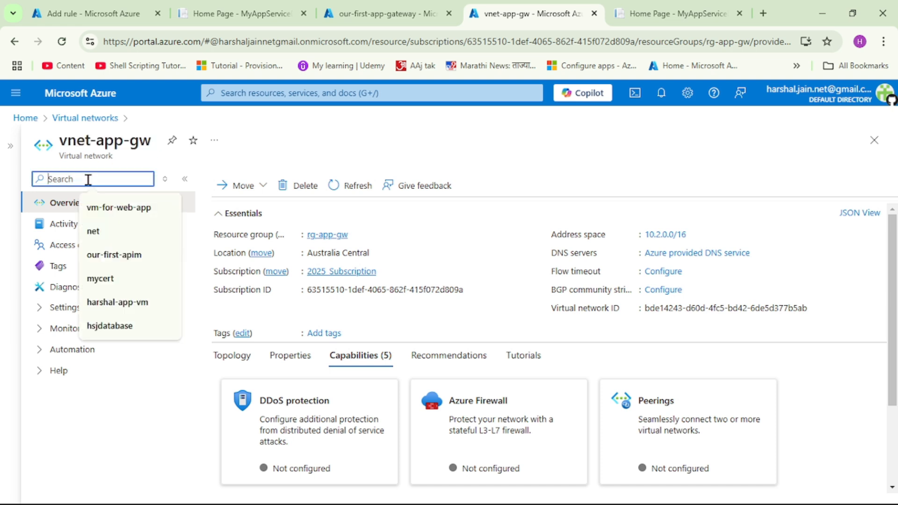
text(service)
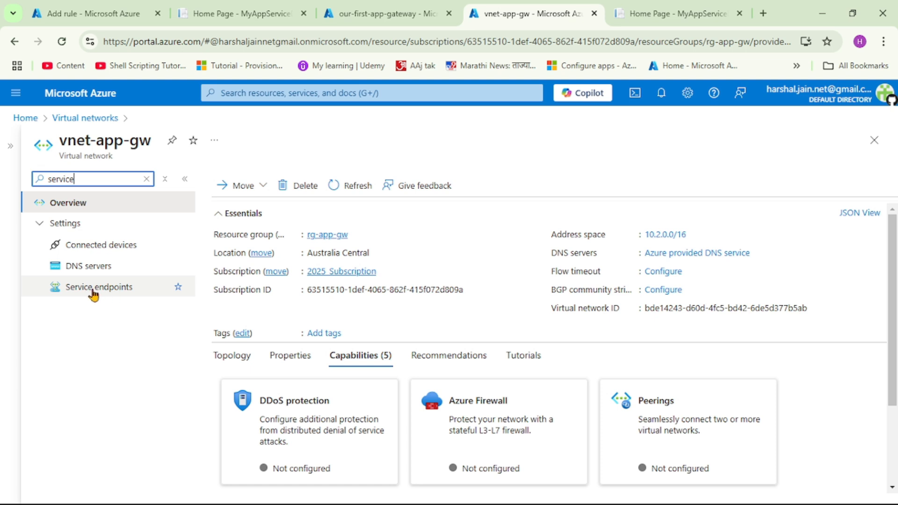
click(100, 293)
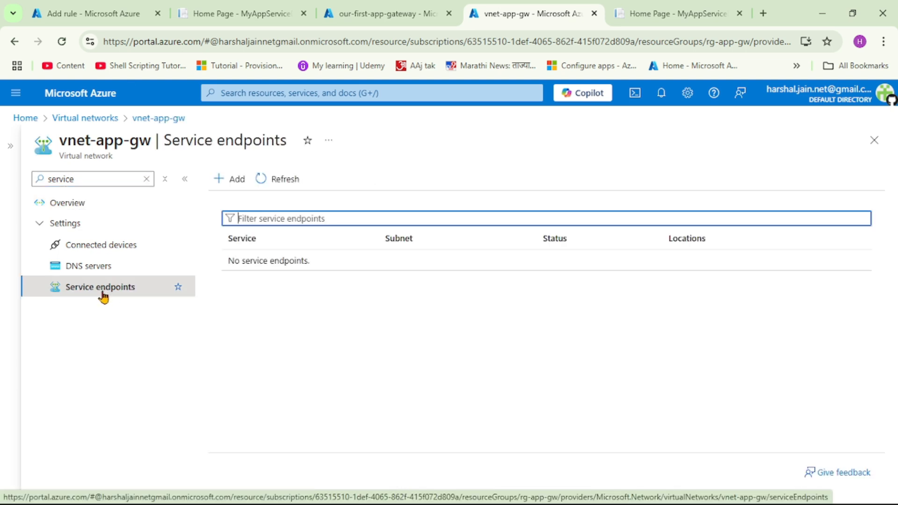
Step: Add a Microsoft.Web service endpoint for subnet-app-gw and expand its entry to check the status
click(236, 181)
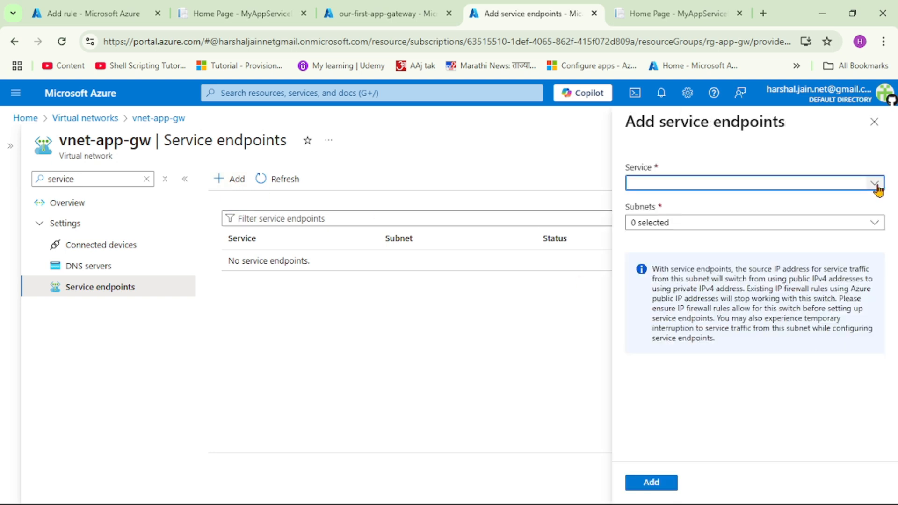
click(875, 183)
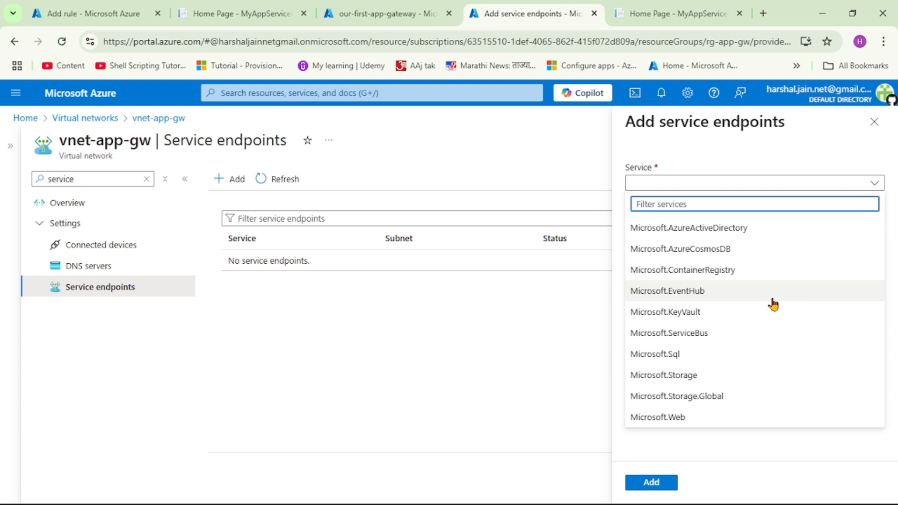
click(675, 425)
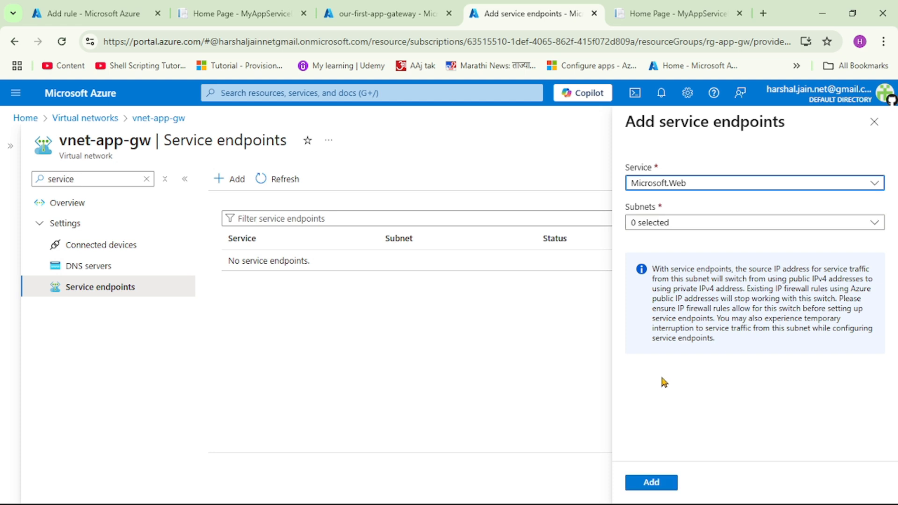
click(875, 226)
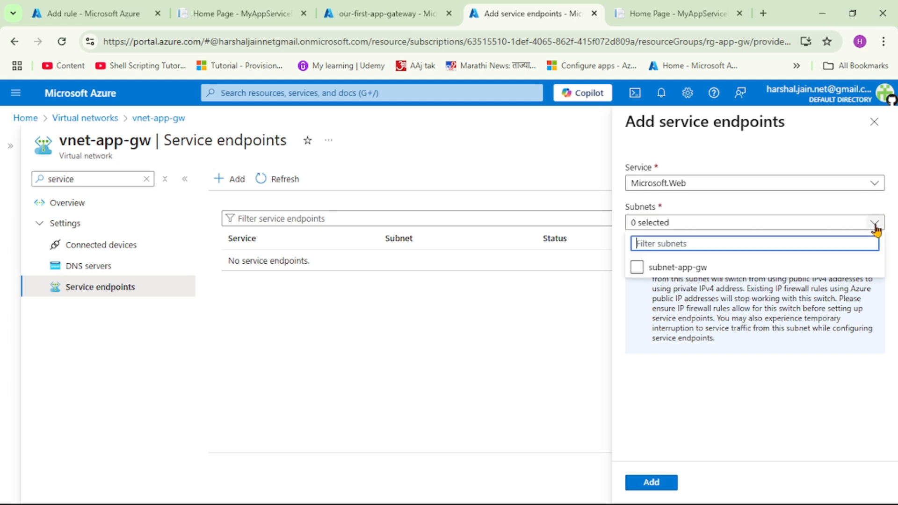
click(662, 271)
click(636, 268)
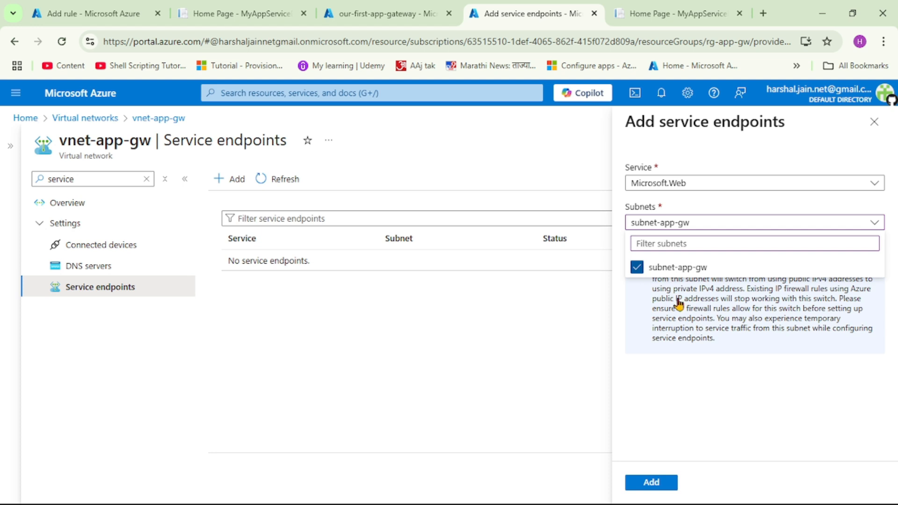
click(654, 484)
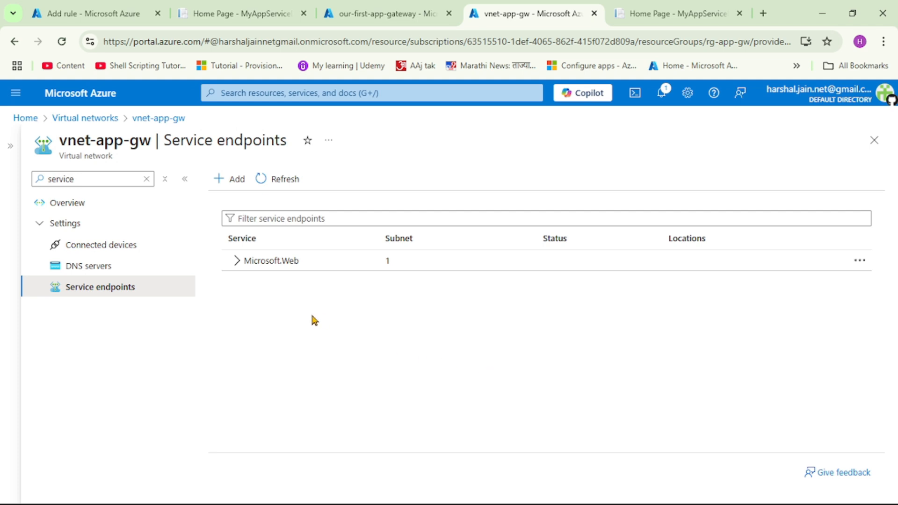
click(236, 261)
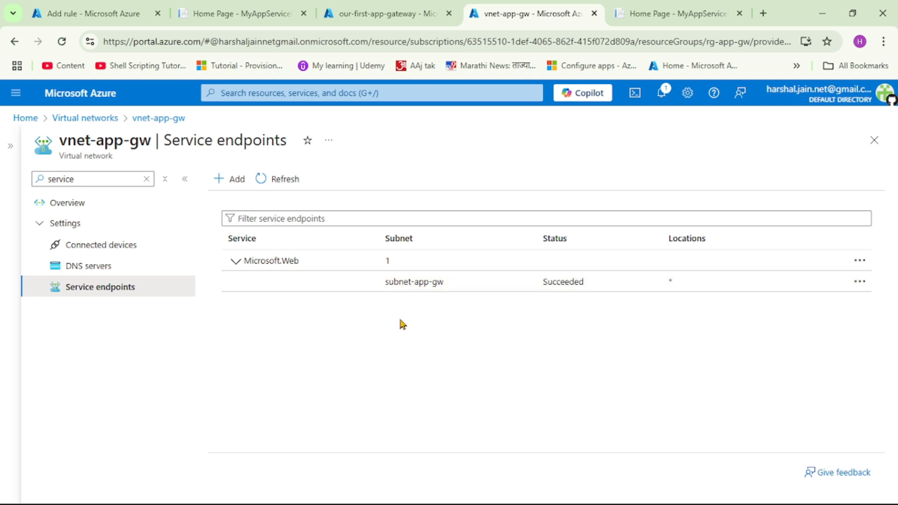
Step: Return to the Access Restrictions page of MyAzureAppService, discard the draft rule and open a new blank rule form
click(91, 14)
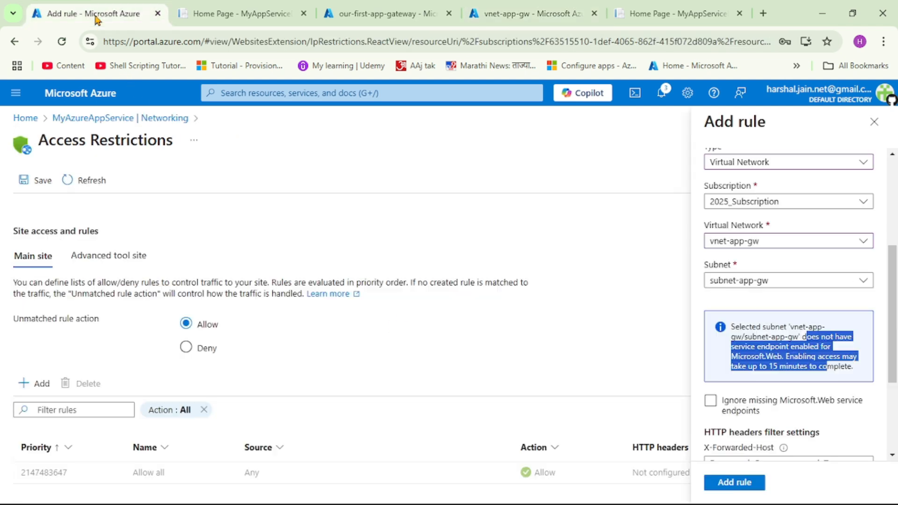
click(873, 122)
click(505, 123)
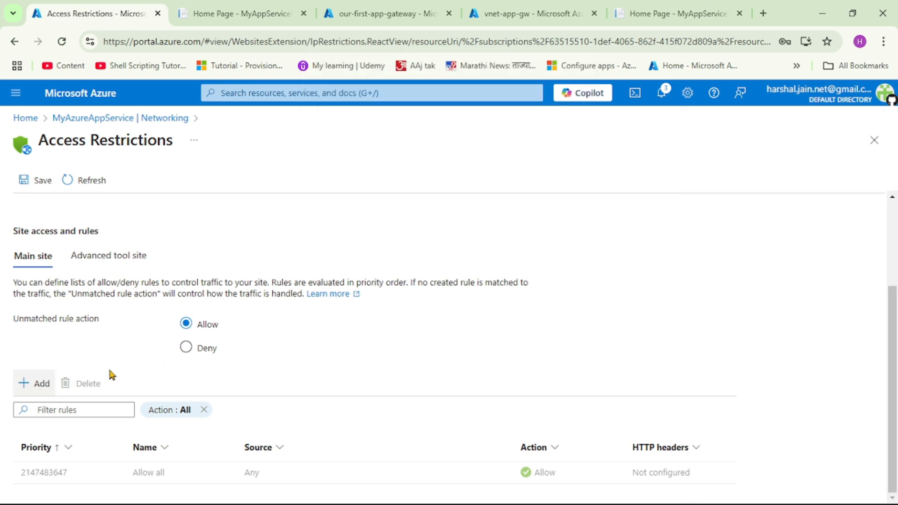
click(38, 386)
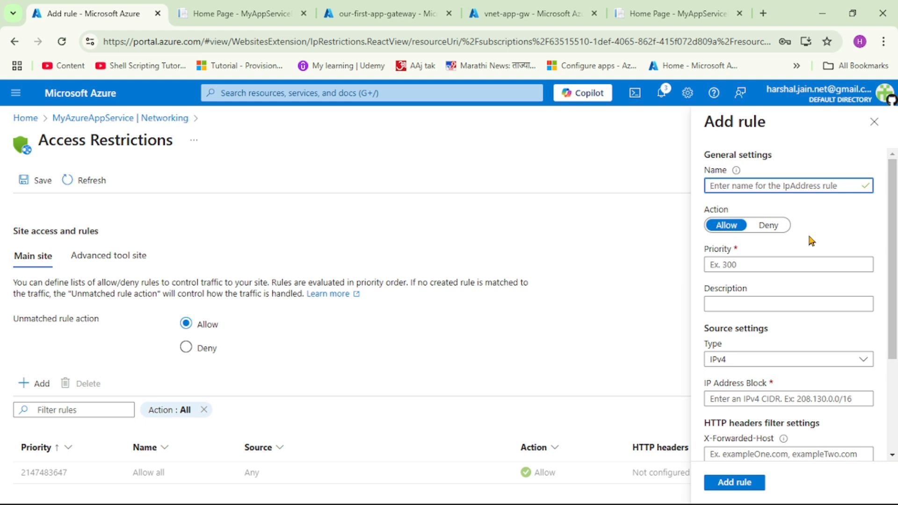
Step: Name the new allow rule restrict-app-service-access, set its priority to 300 and enter restrict-app-service-access as the description
text(restrict-app-service-access)
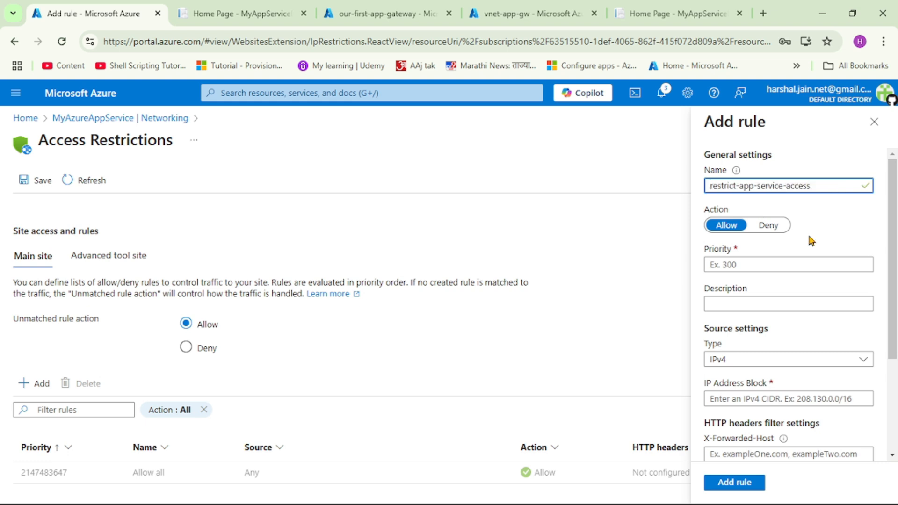
click(774, 263)
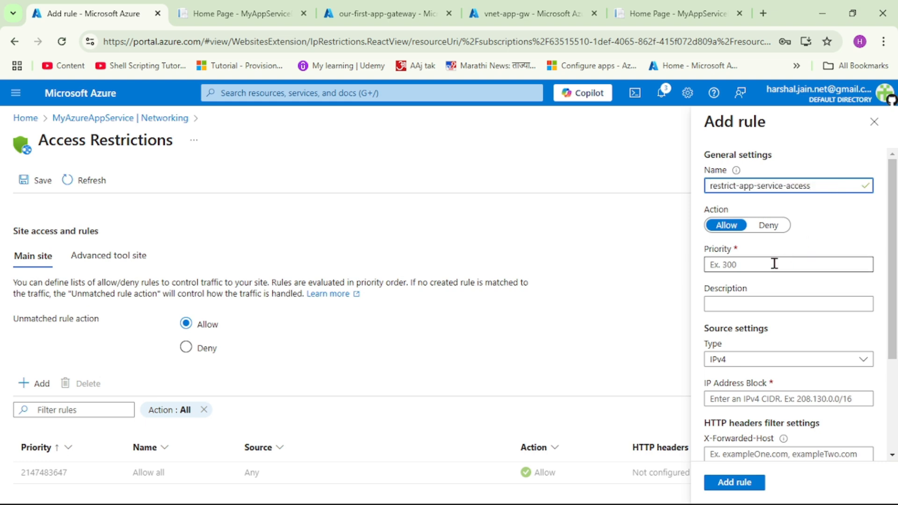
text(300)
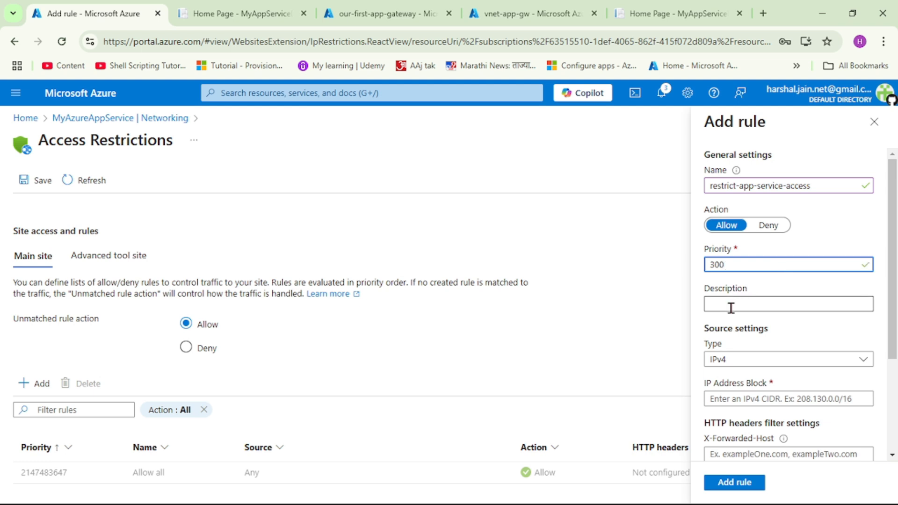
click(731, 305)
text(restrict-app-service-access)
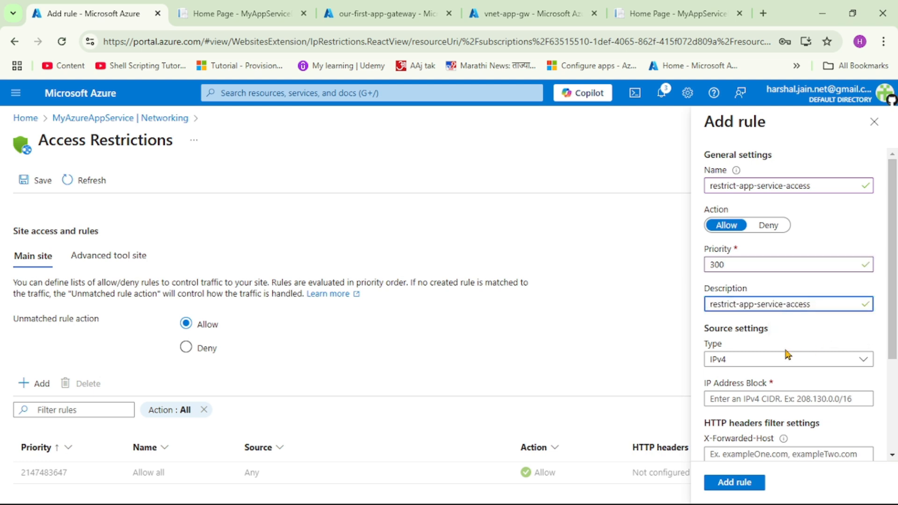
Step: Set the rule's source type to Virtual Network with vnet-app-gw and subnet-app-gw, and add the rule
scroll(786, 354, down, 1)
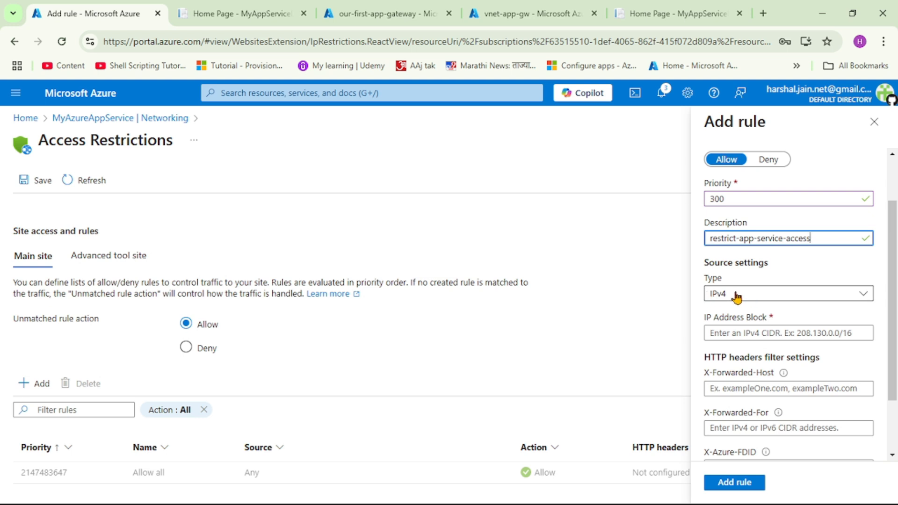
click(865, 297)
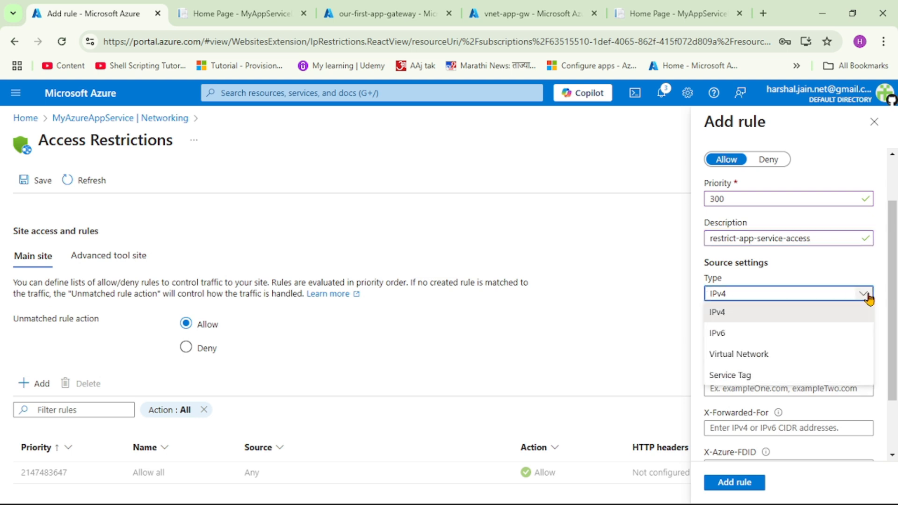
click(737, 357)
scroll(834, 352, down, 3)
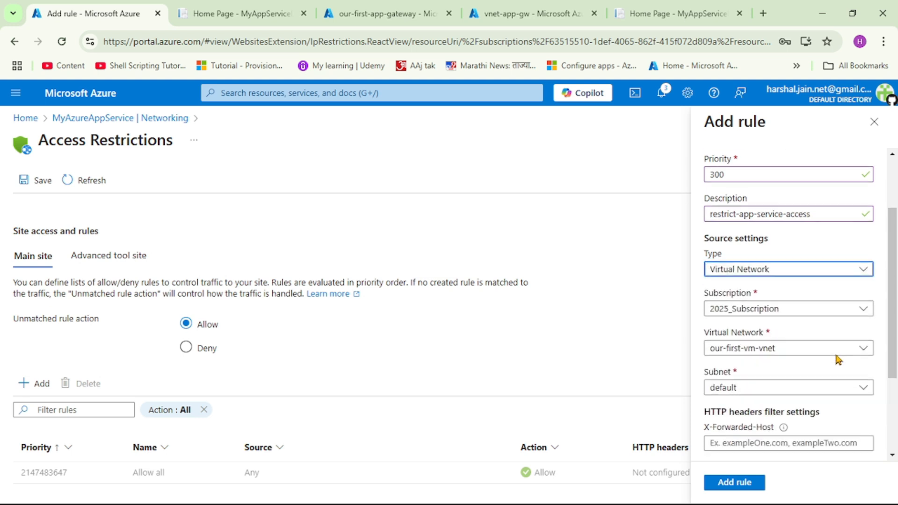
click(864, 311)
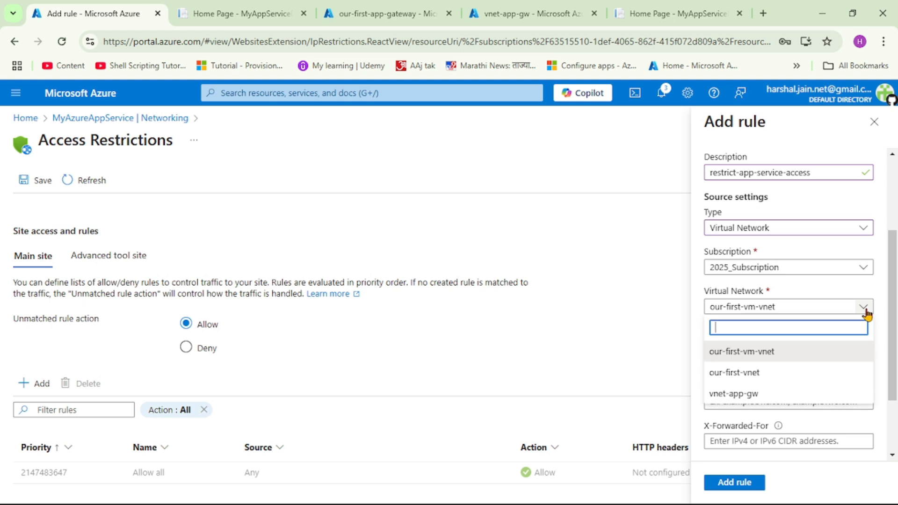
click(731, 395)
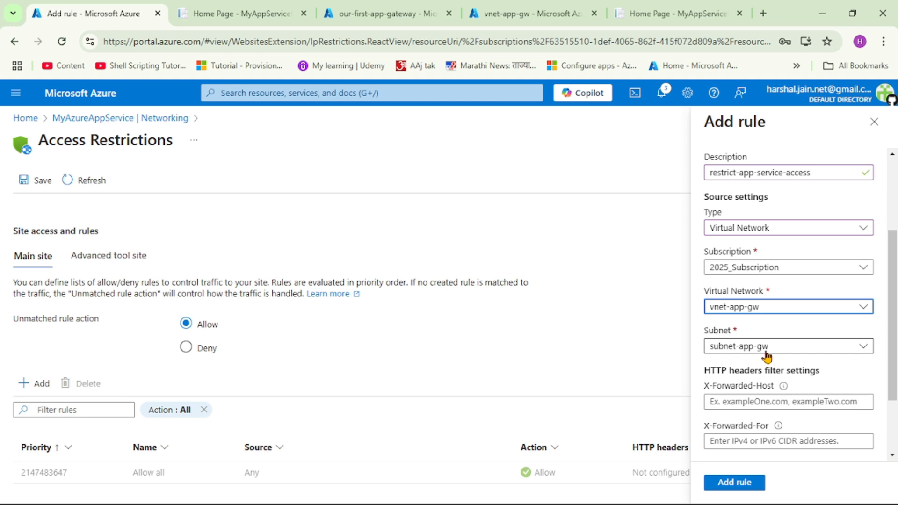
scroll(802, 335, down, 2)
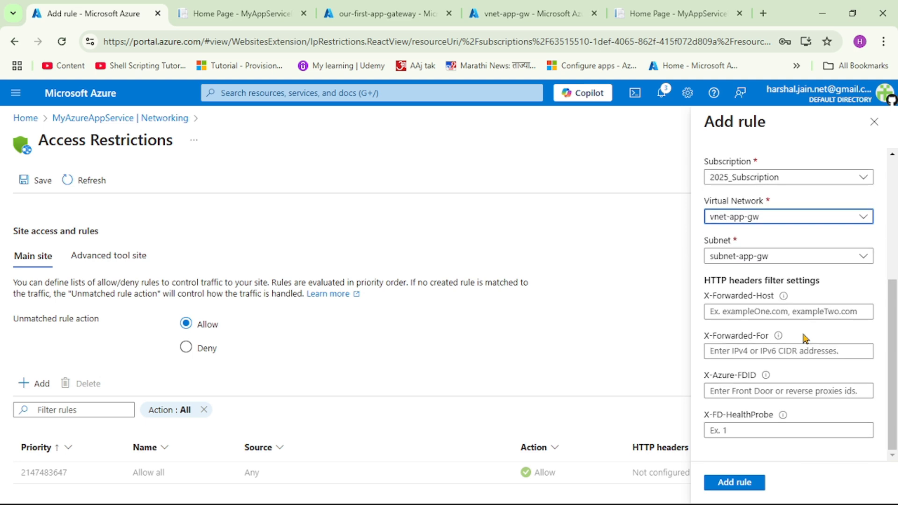
click(734, 482)
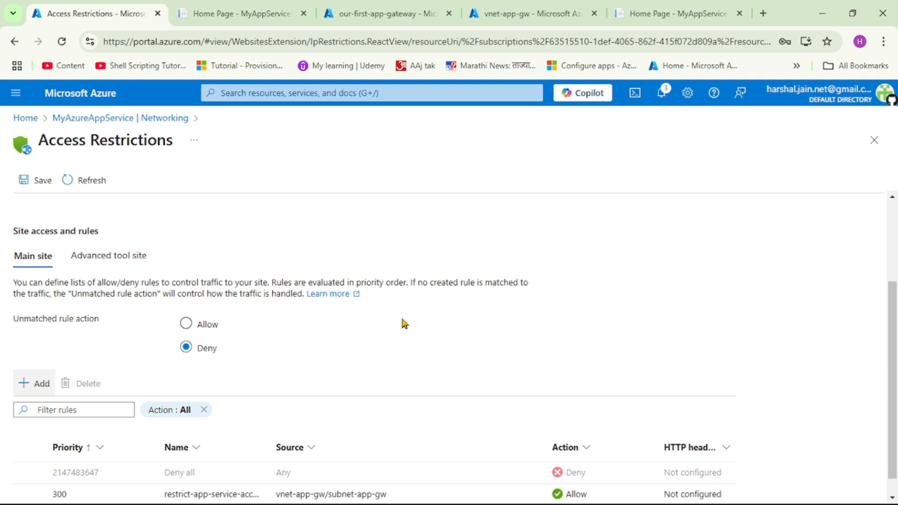
Step: Save the access restrictions, agreeing to the update that denies unmatched traffic to the main site
scroll(450, 335, down, 1)
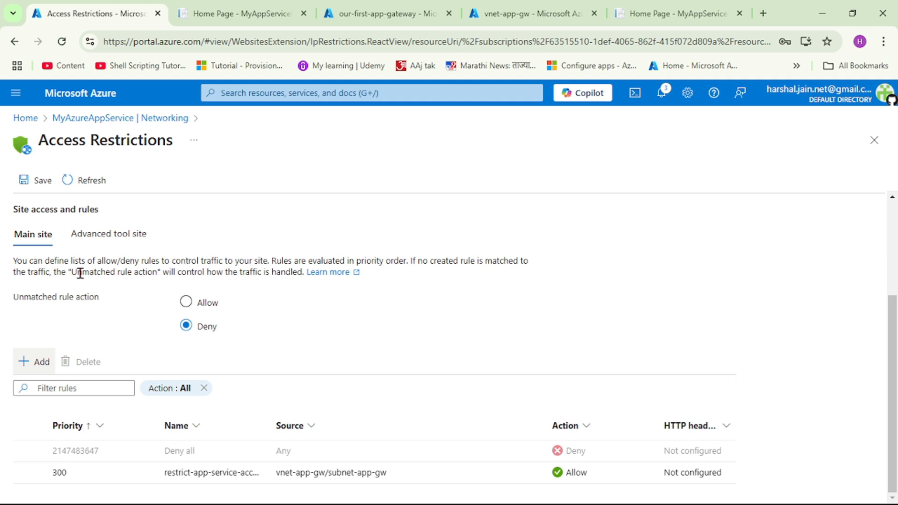
click(40, 180)
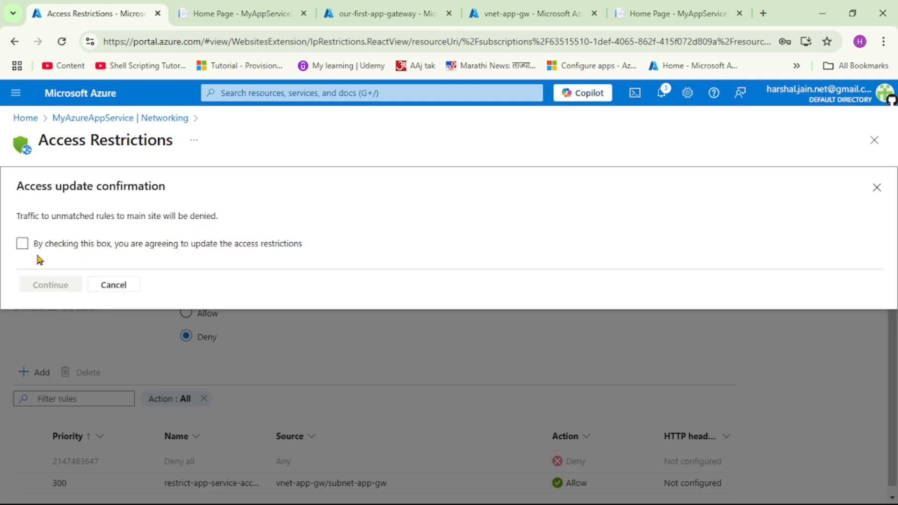
click(22, 244)
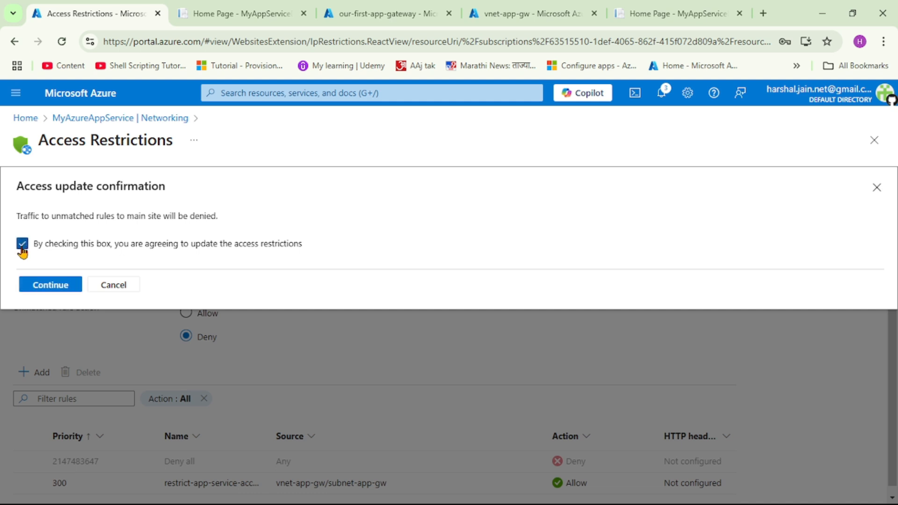
click(50, 285)
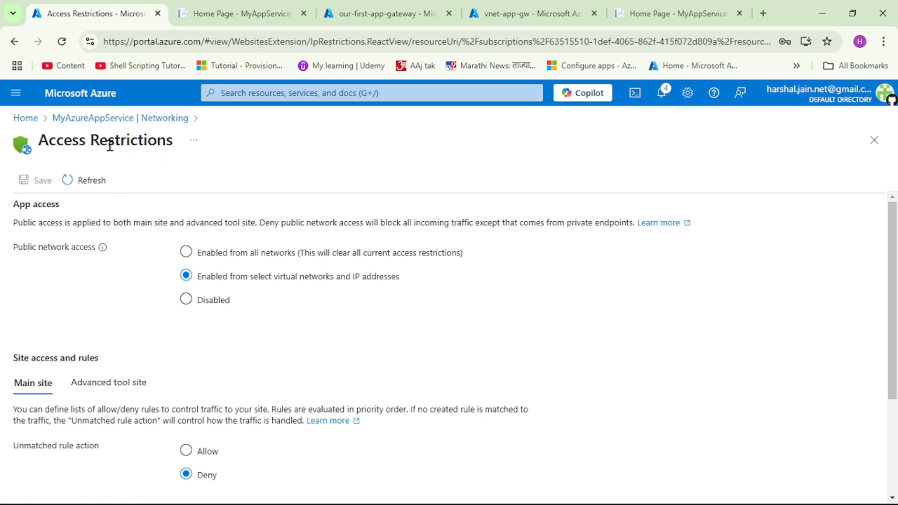
Step: Return to MyAzureAppService, clear the "net" filter from its settings search and open the Overview page
click(104, 120)
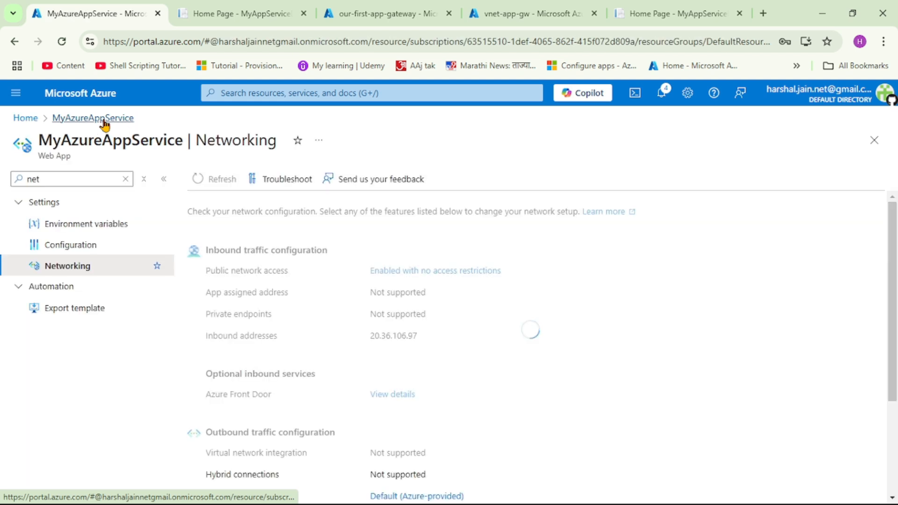
click(52, 176)
double_click(52, 176)
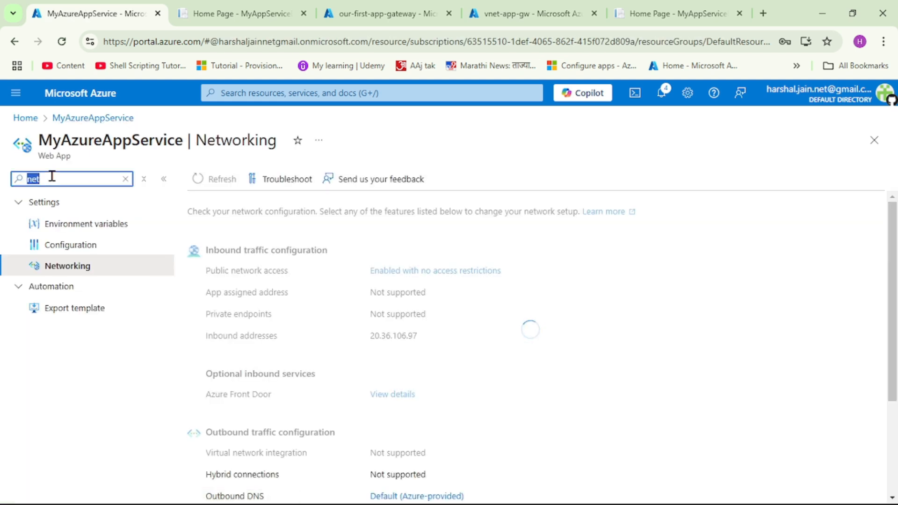
key(BackSpace)
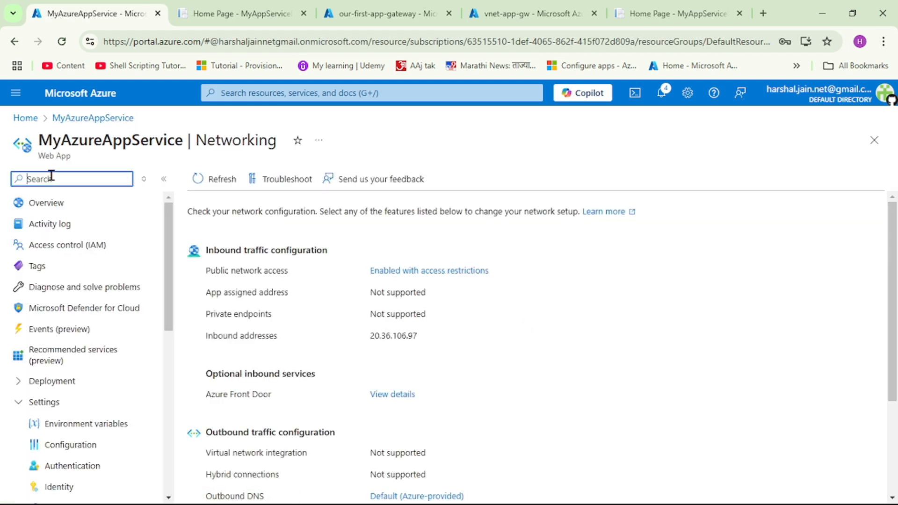
click(59, 208)
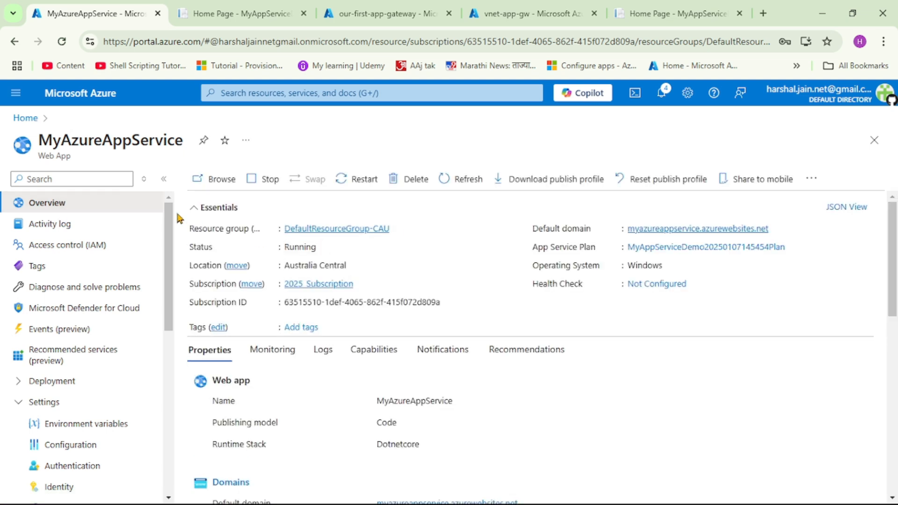
Step: Browse to the app service's default domain to test direct access and highlight the page heading
click(222, 180)
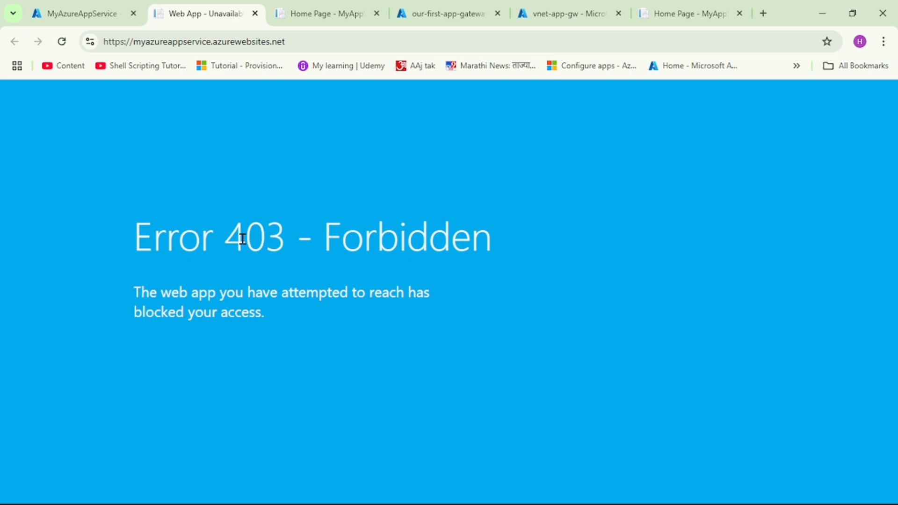
drag(228, 238, 500, 253)
click(484, 280)
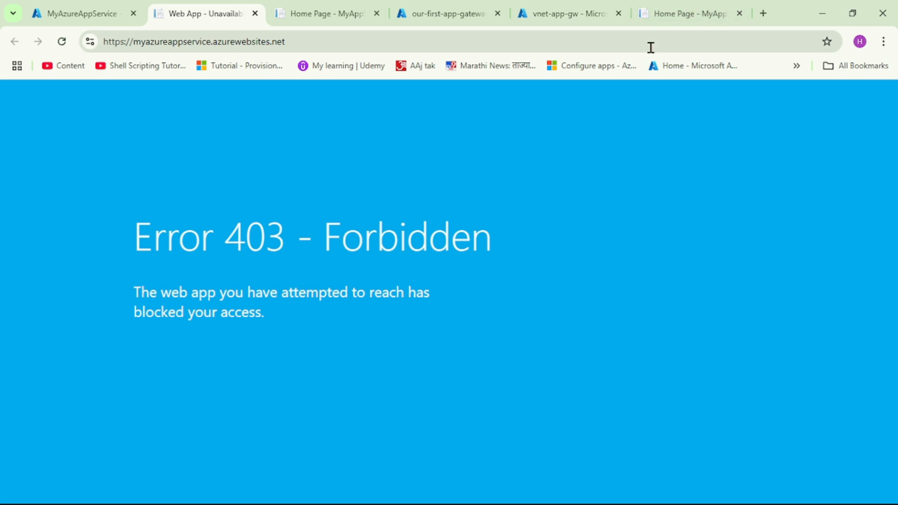
click(683, 19)
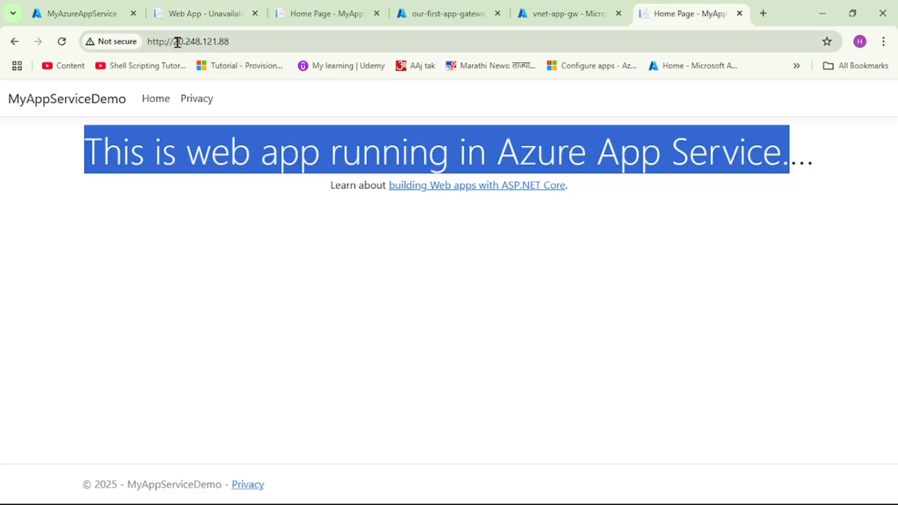
drag(174, 42, 243, 42)
click(248, 322)
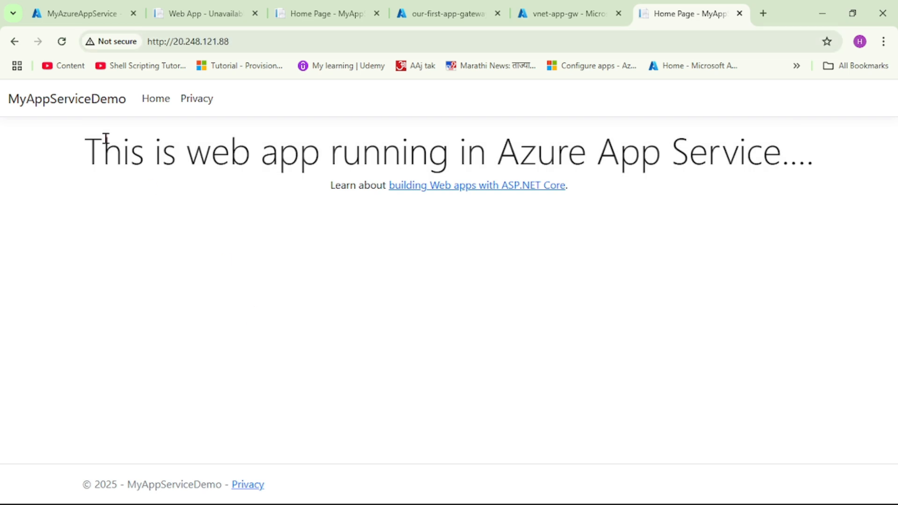
click(62, 47)
click(62, 48)
drag(88, 154, 796, 153)
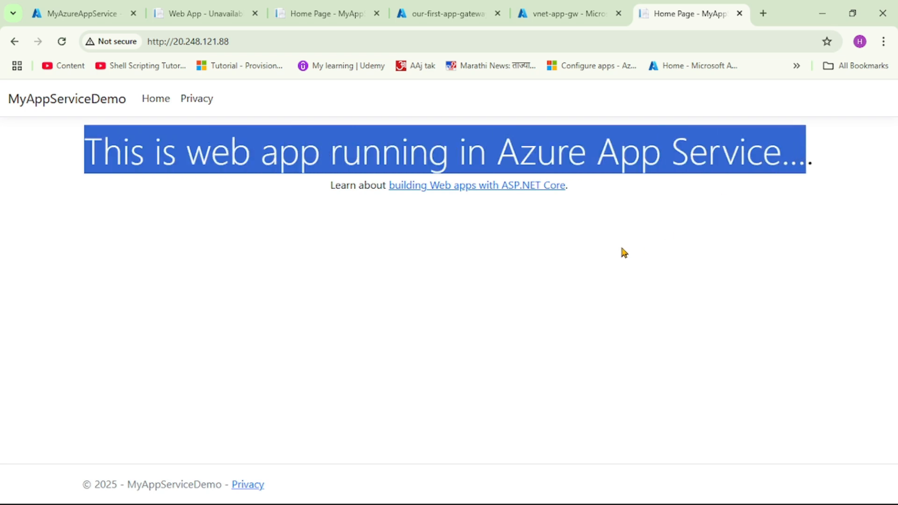